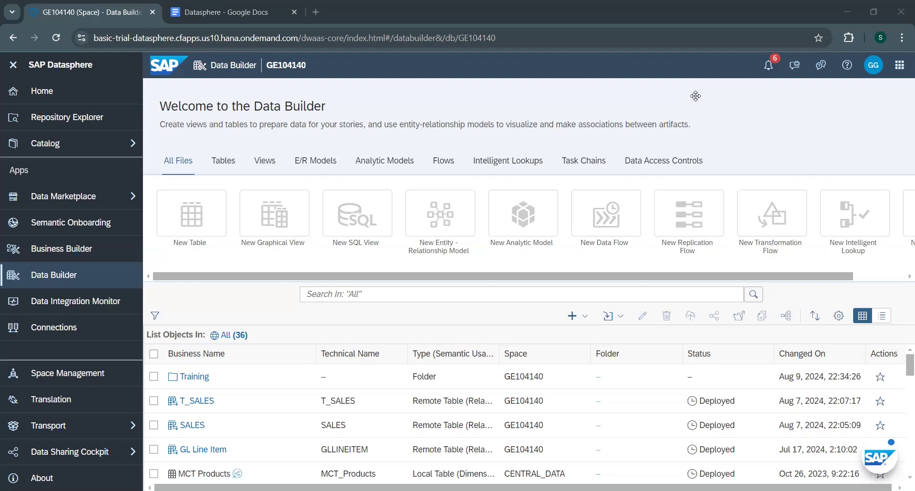
click(281, 273)
key(alt+Tab)
key(alt+Tab)
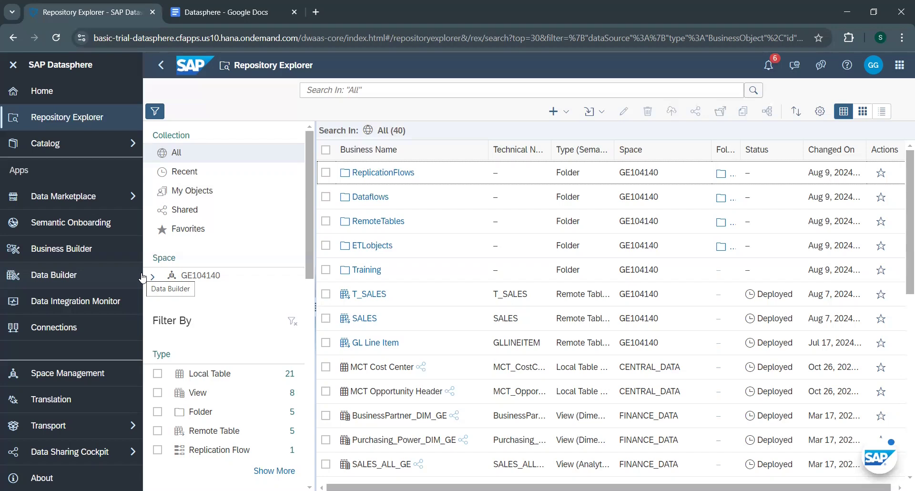
Browse space GE104140 to the RemoteTables folder under Training and ETLobjects, and view the object types that can be created there
click(151, 278)
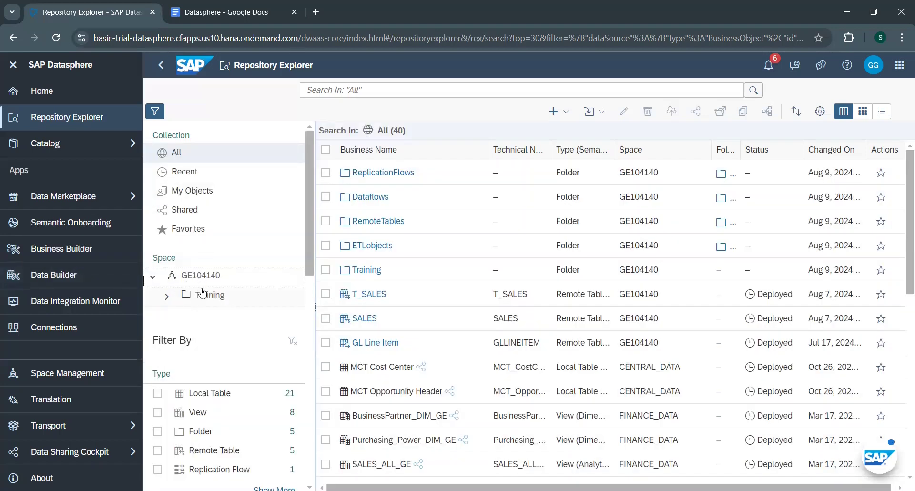
click(202, 292)
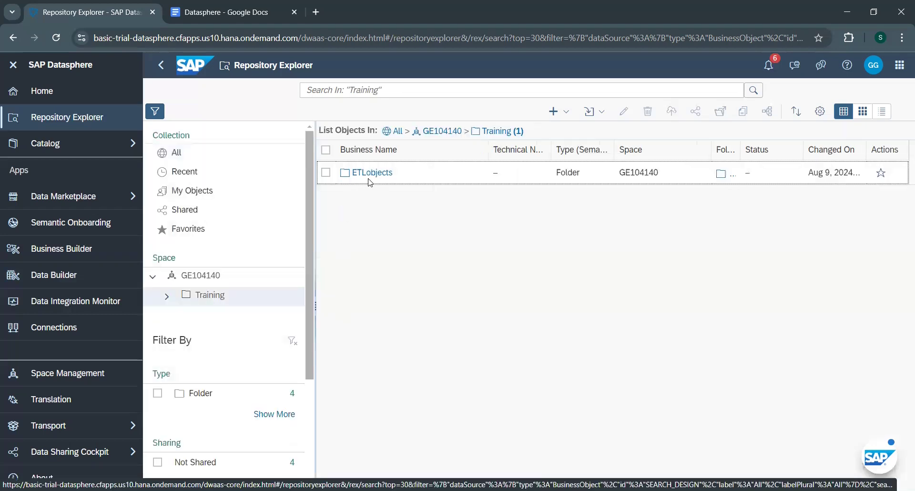
click(367, 174)
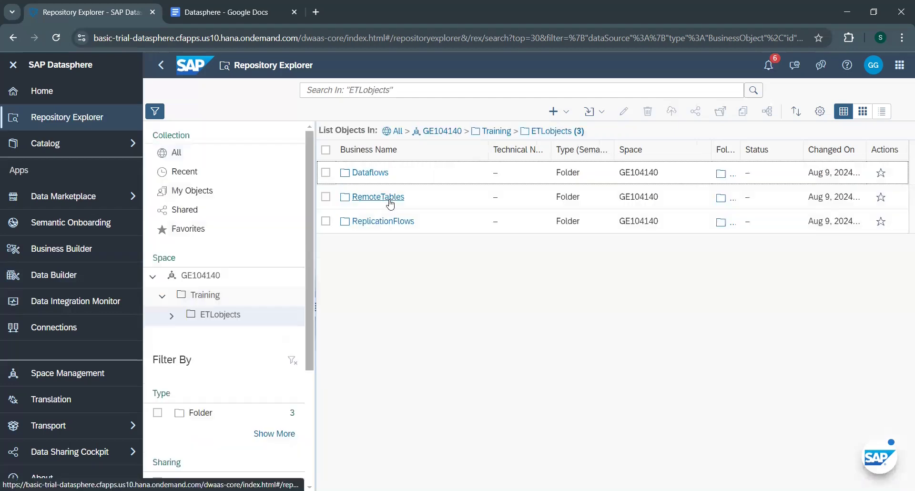
click(387, 197)
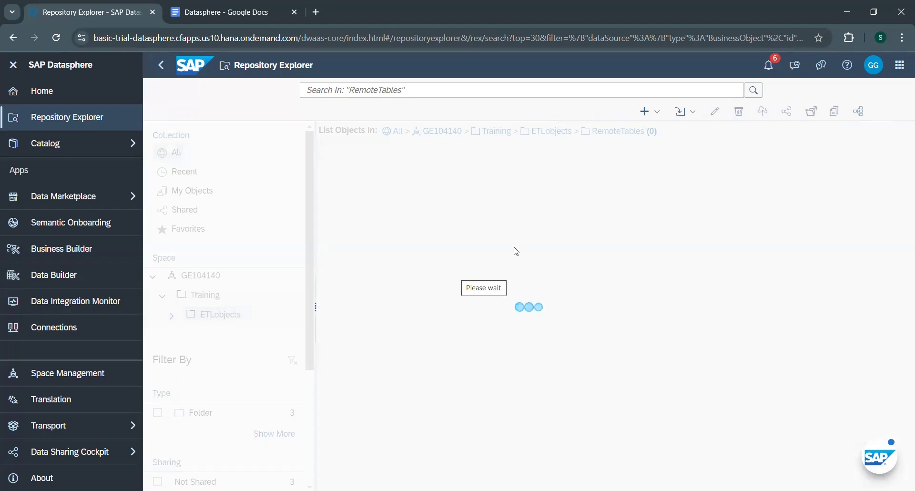
click(677, 113)
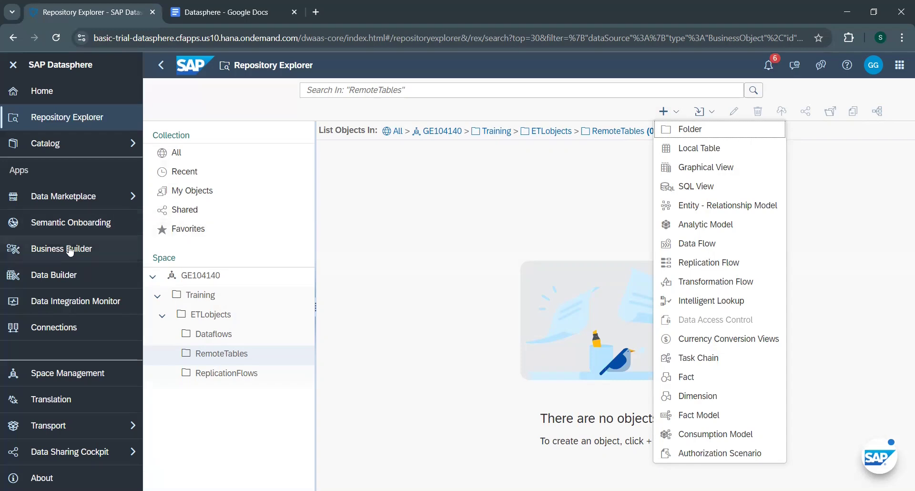
Start an Import Remote Tables session from the Data Builder for space GE104140
click(46, 279)
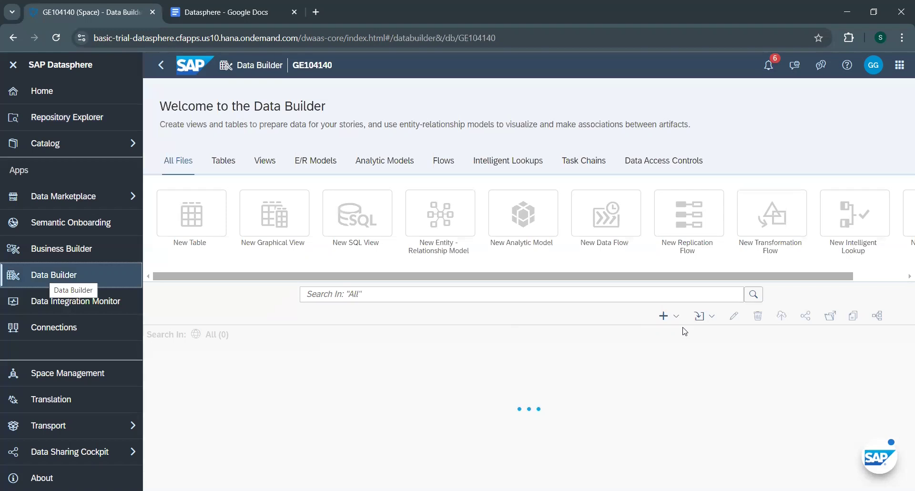
click(617, 319)
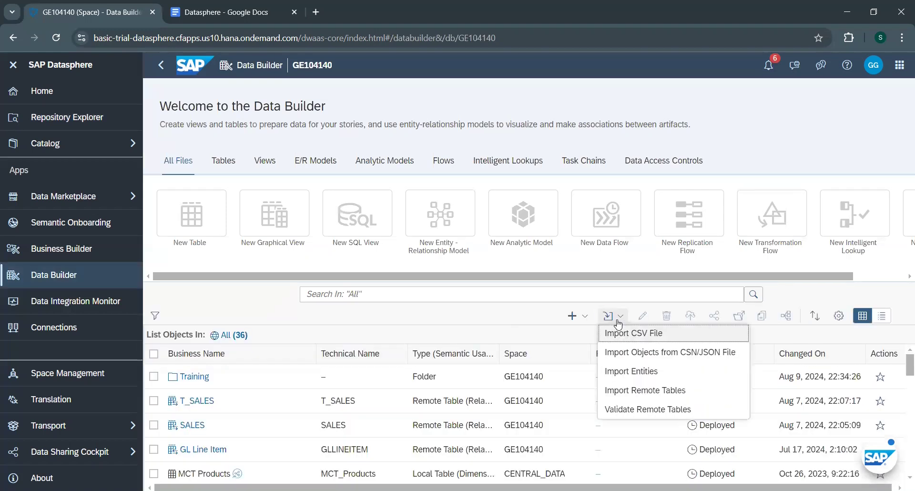
click(667, 392)
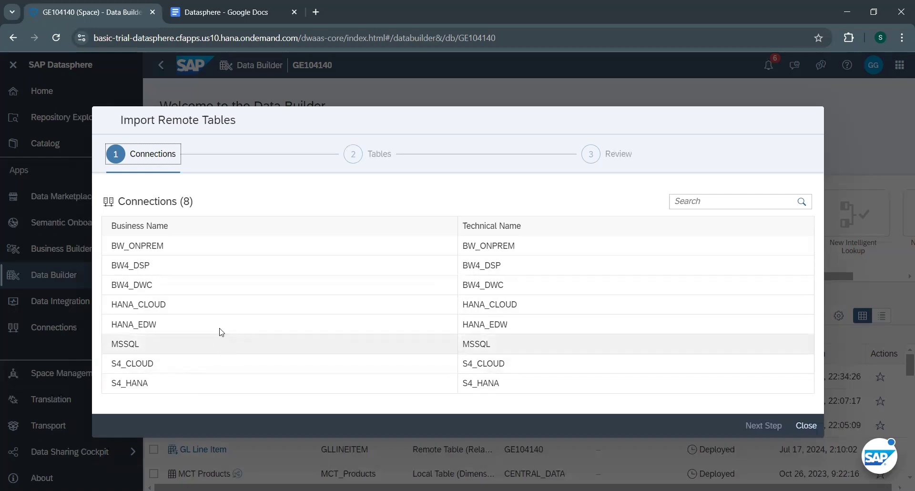
Examine the Extractors categories offered by the S4_HANA connection, and return to the connection list
click(133, 388)
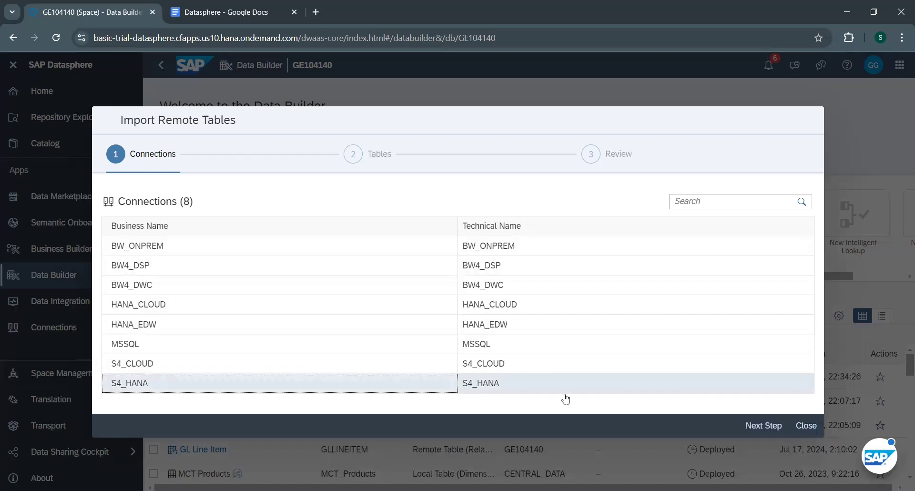
click(764, 425)
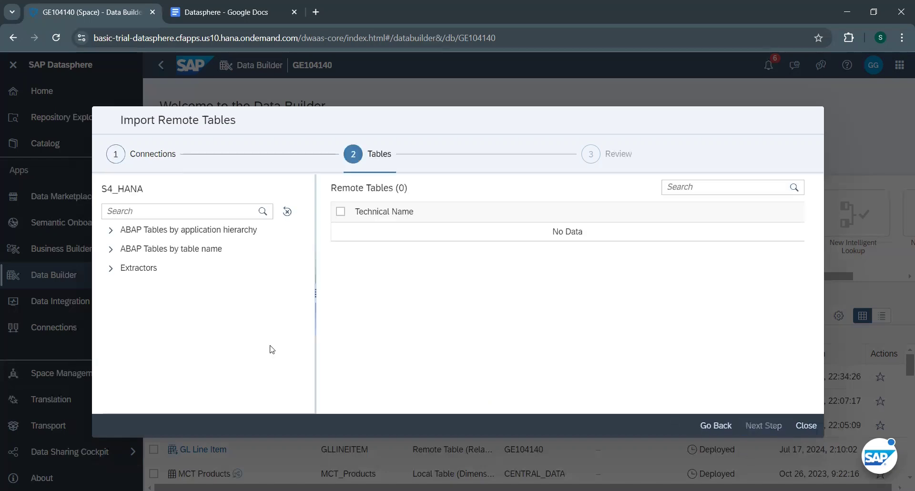
click(109, 268)
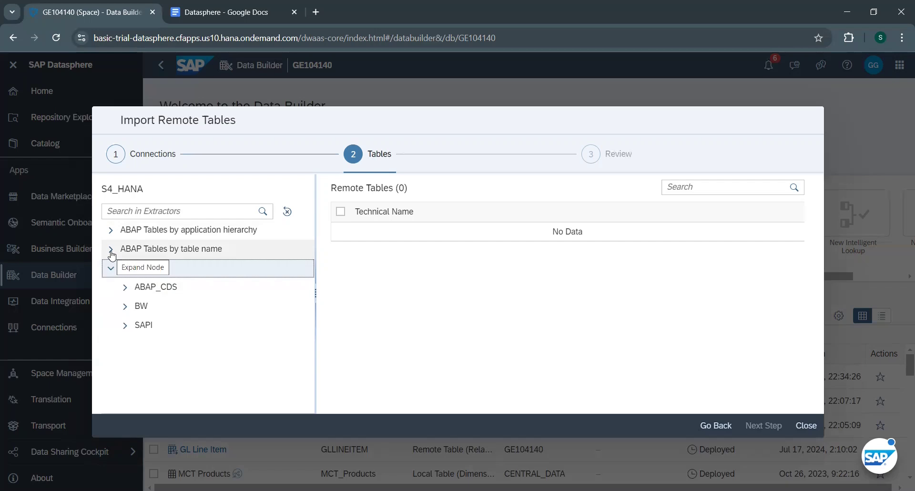
click(711, 426)
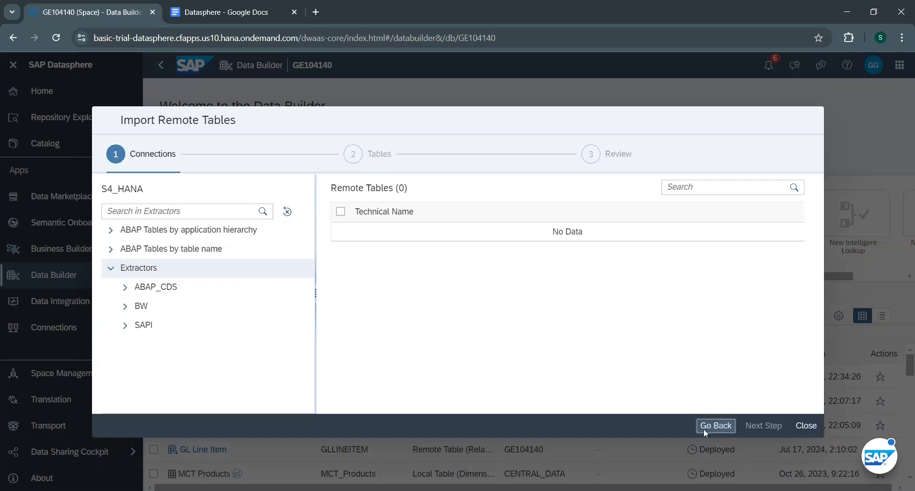
Examine the ABAP_CDS objects offered by the S4_CLOUD connection, and return to the connection list
click(168, 371)
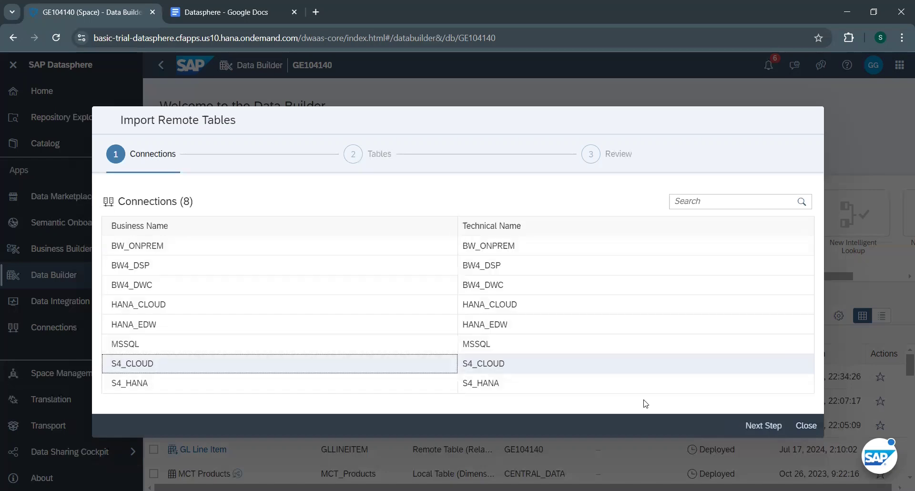
click(750, 425)
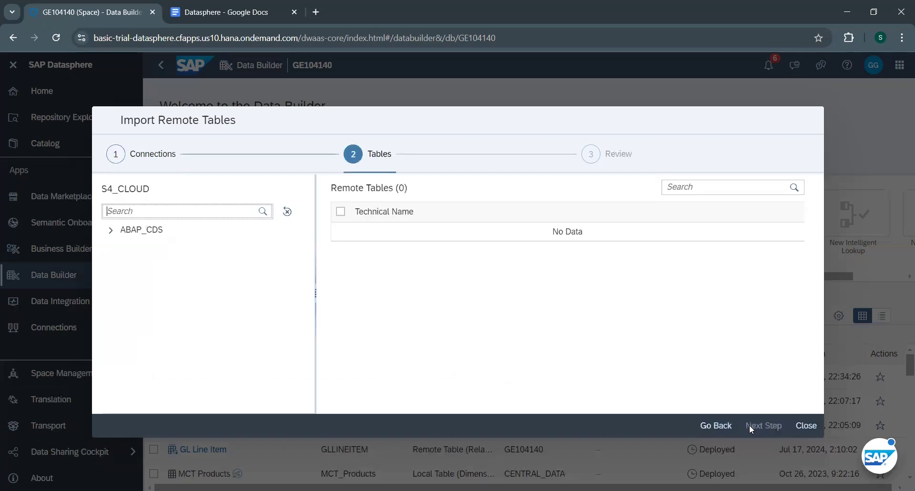
click(114, 231)
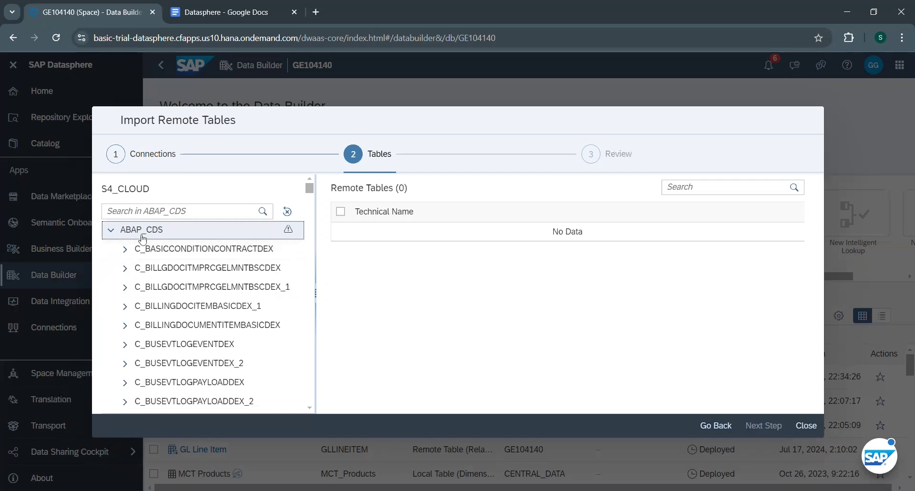
click(134, 206)
click(715, 426)
Choose the S4_HANA connection and list its ABAP tables by table name in the MA... group
click(132, 387)
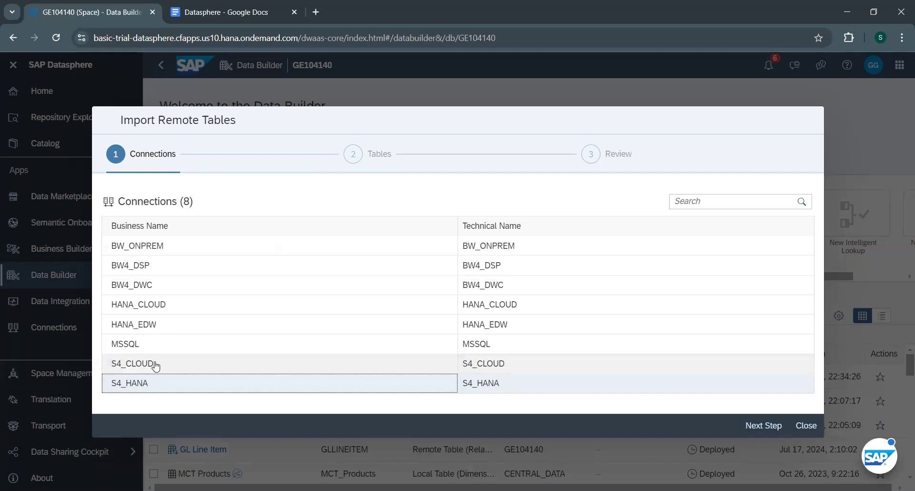
click(753, 428)
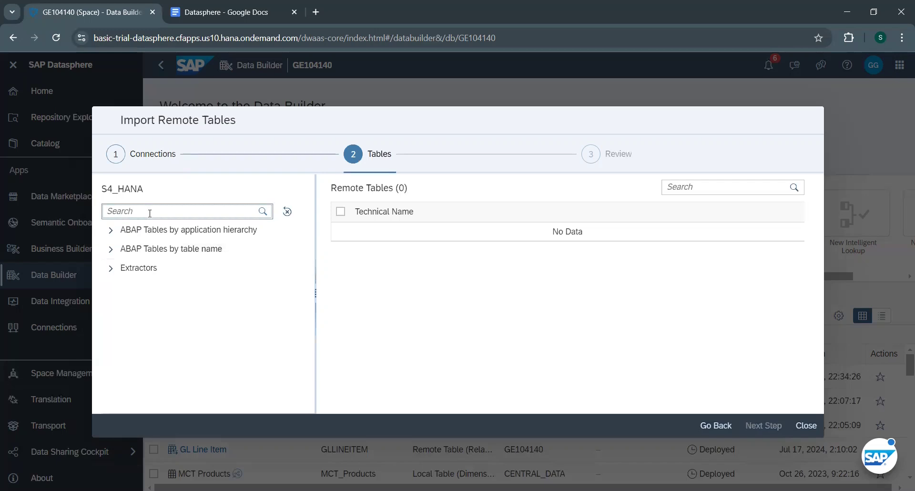
text(MARA)
key(Return)
click(112, 252)
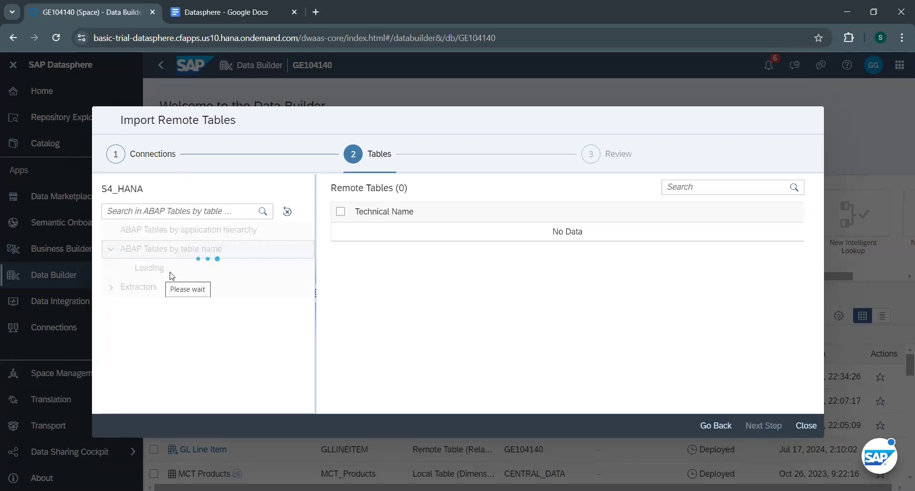
click(154, 206)
text(MA)
key(Return)
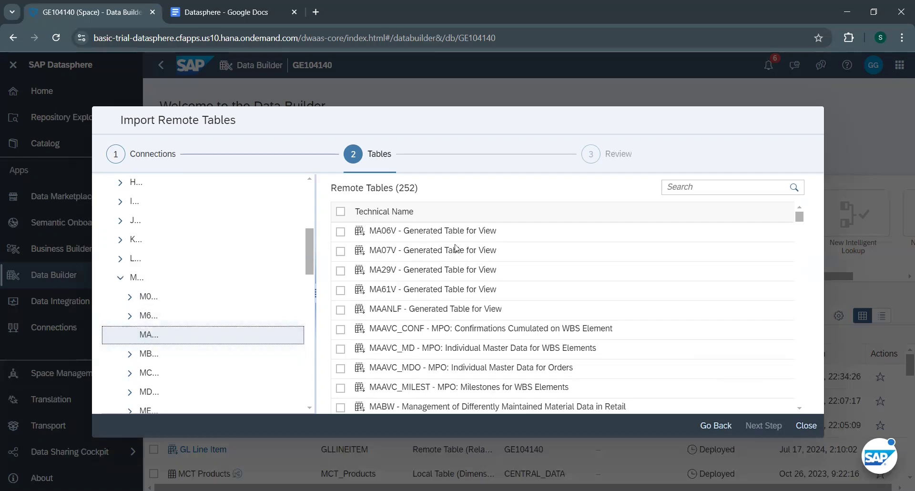
Filter the remote tables by MARA, select MARA - General Material Data, and import and deploy it
click(716, 186)
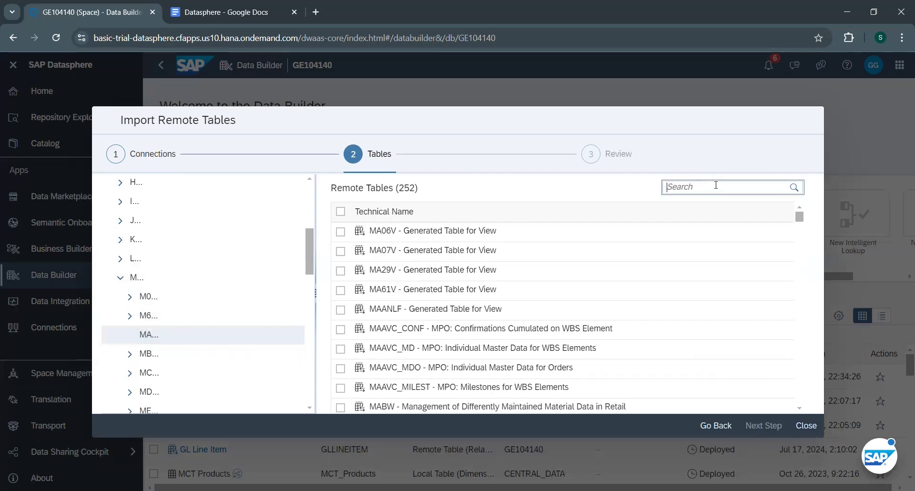
text(MARA)
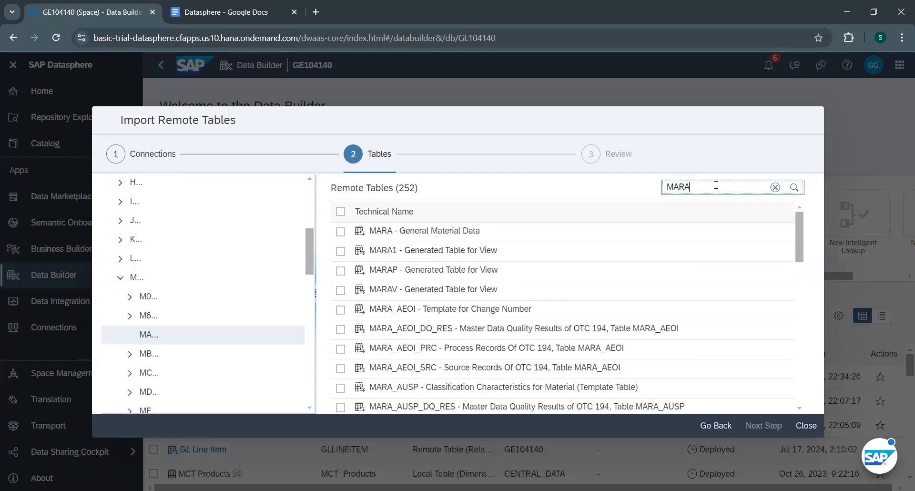
click(340, 231)
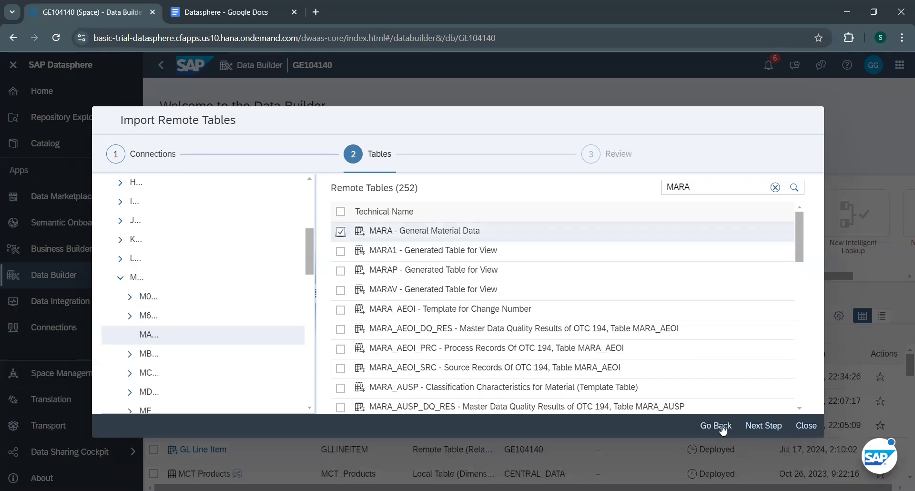
click(763, 426)
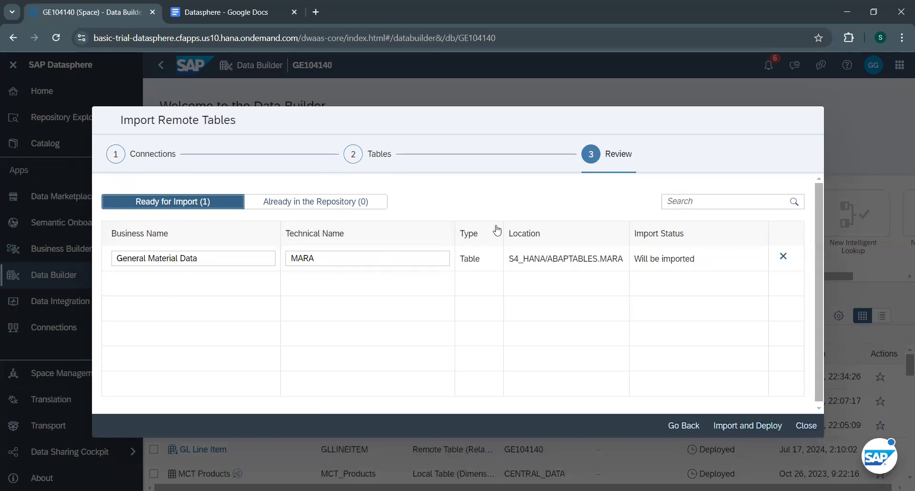
click(735, 426)
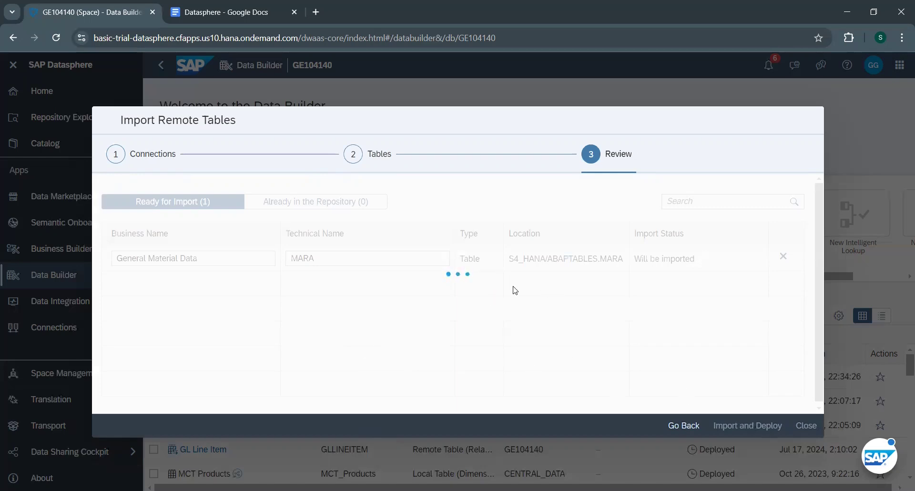
Return to table selection and list the SAPI extractors in the 0... group of the S4_HANA connection
click(679, 427)
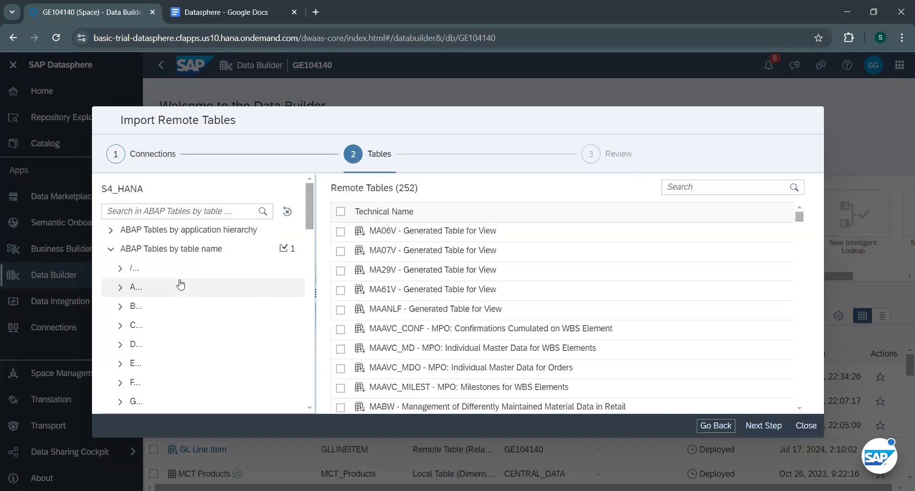
click(127, 255)
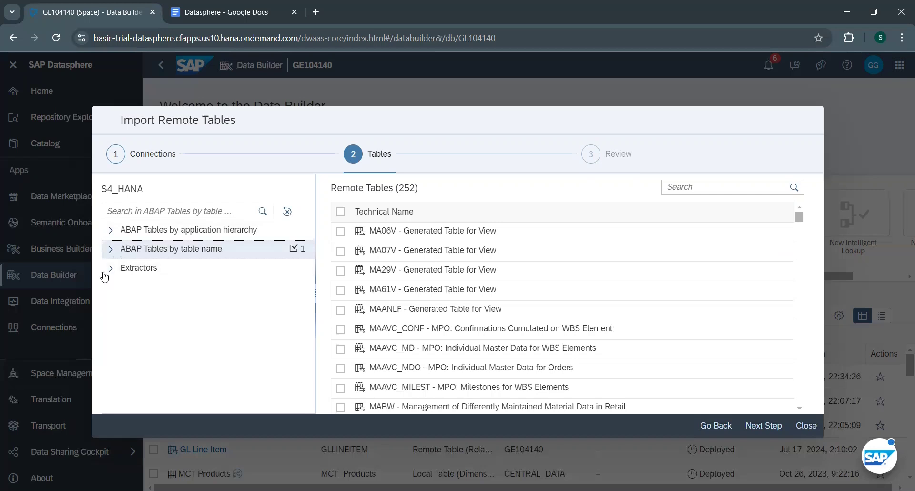
click(112, 268)
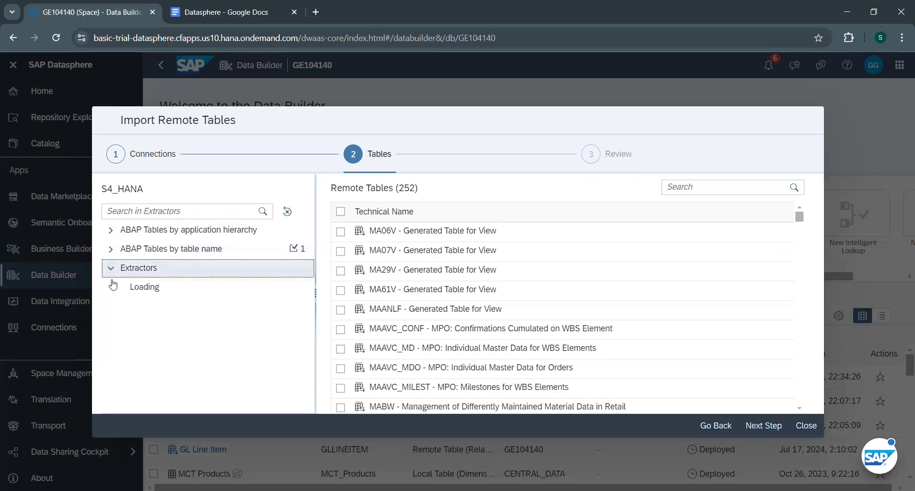
click(181, 211)
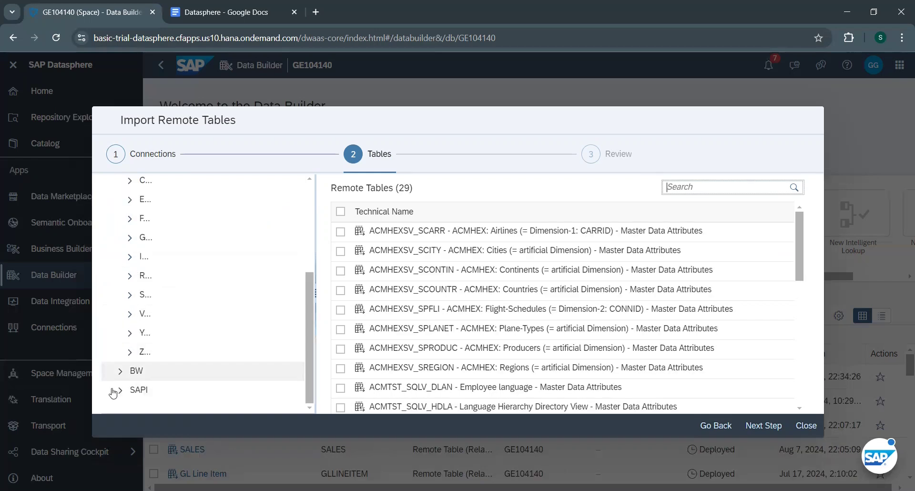
click(120, 388)
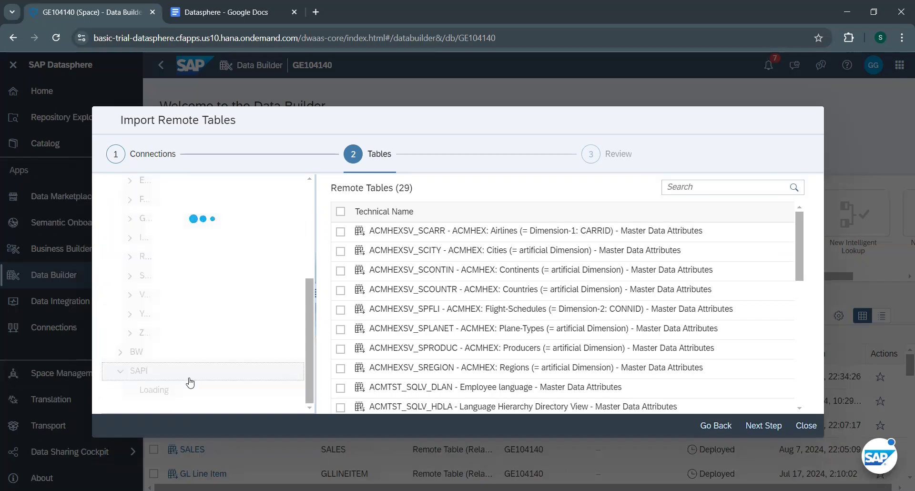
scroll(185, 381, down, 2)
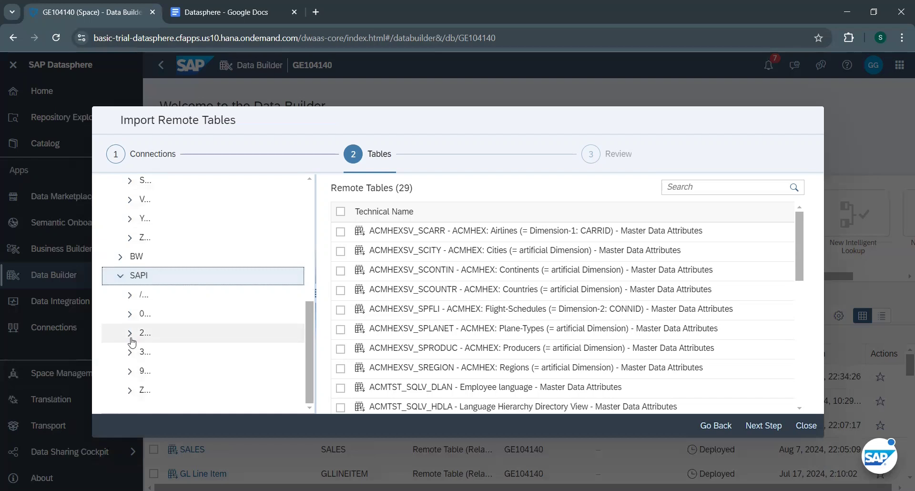
click(131, 314)
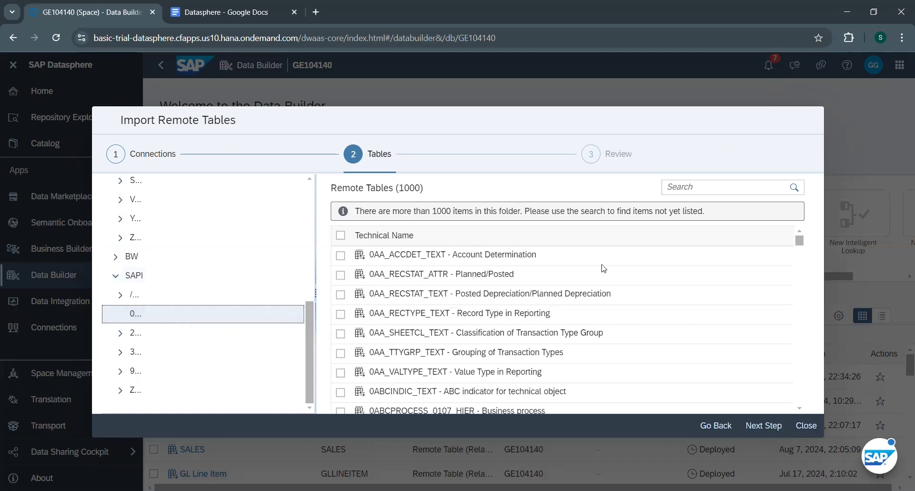
Search the listed SAPI extractors for 0cost
click(679, 187)
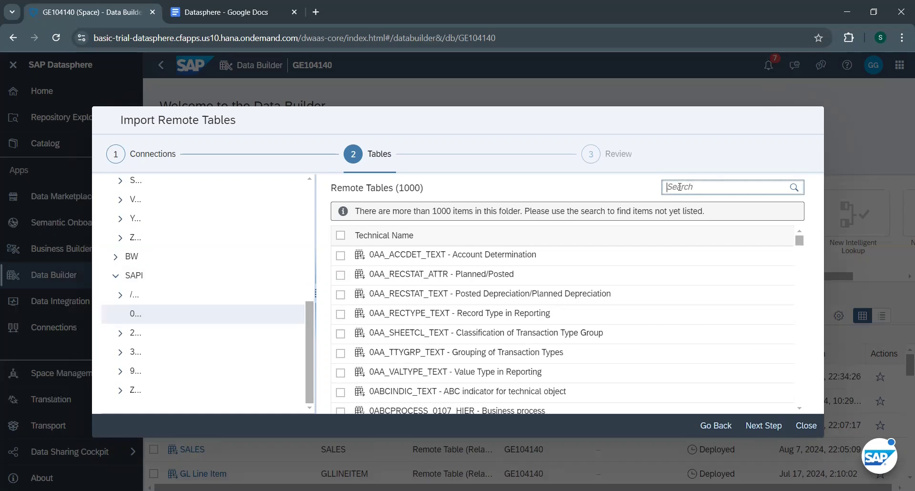
text(0bu)
key(BackSpace)
key(BackSpace)
text(mat)
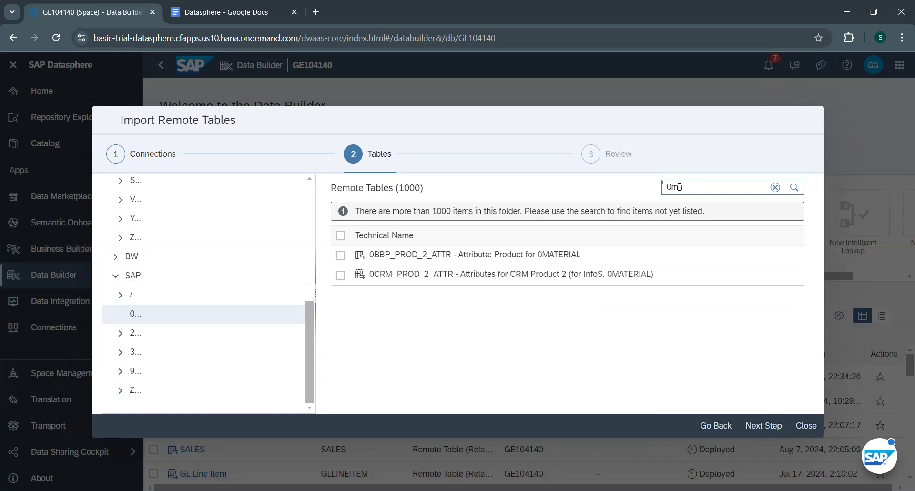
key(BackSpace)
text(cost)
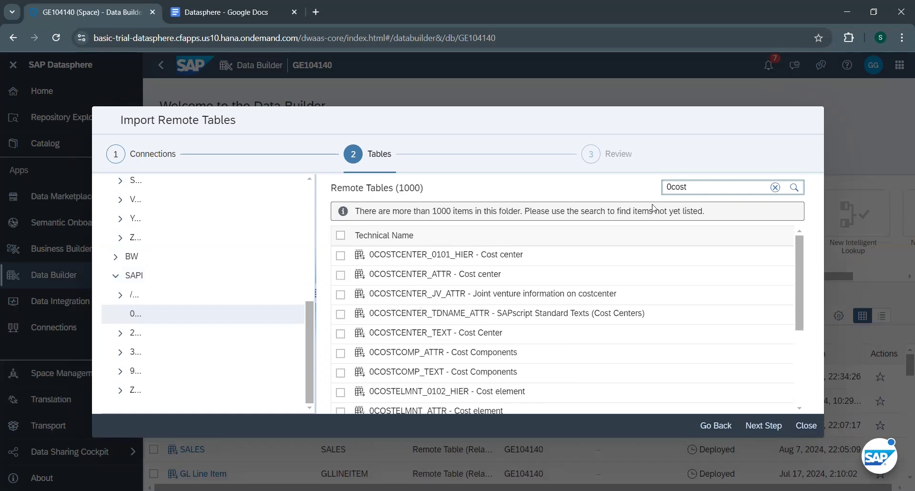
Select the 0COSTCENTER_ATTR - Cost center extractor, import and deploy it, and close the import wizard
click(341, 277)
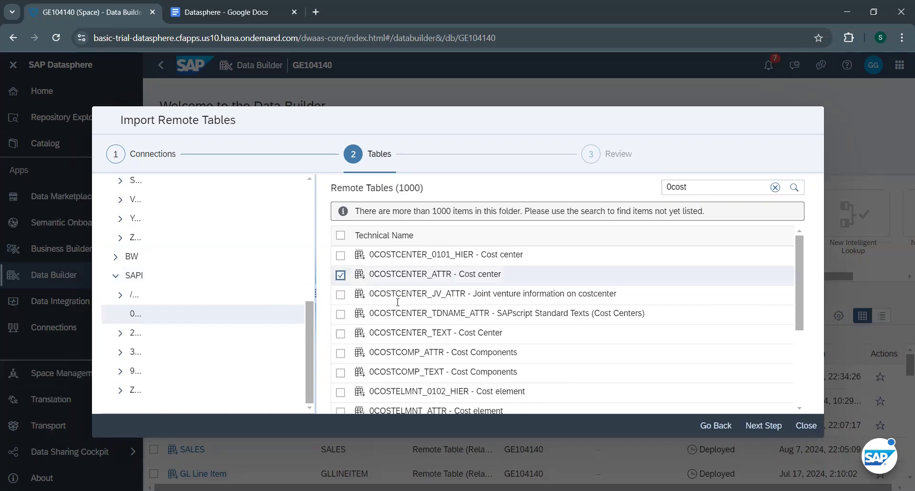
click(753, 426)
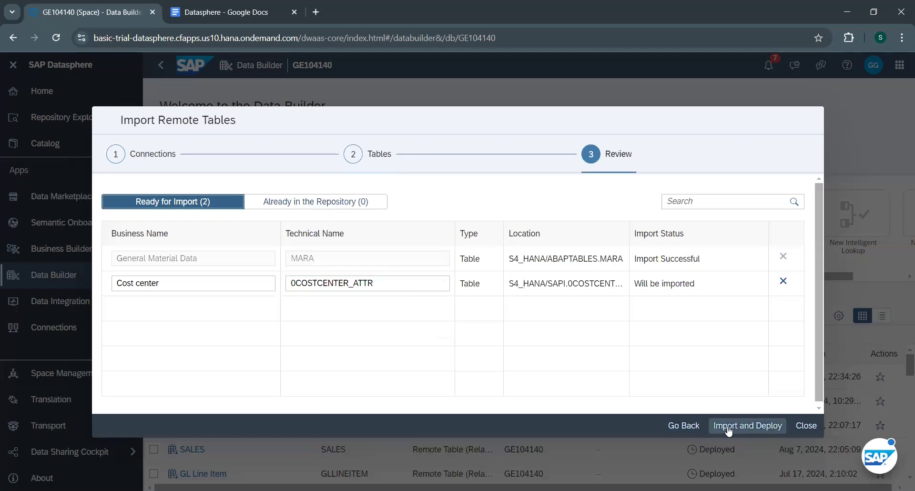
click(728, 427)
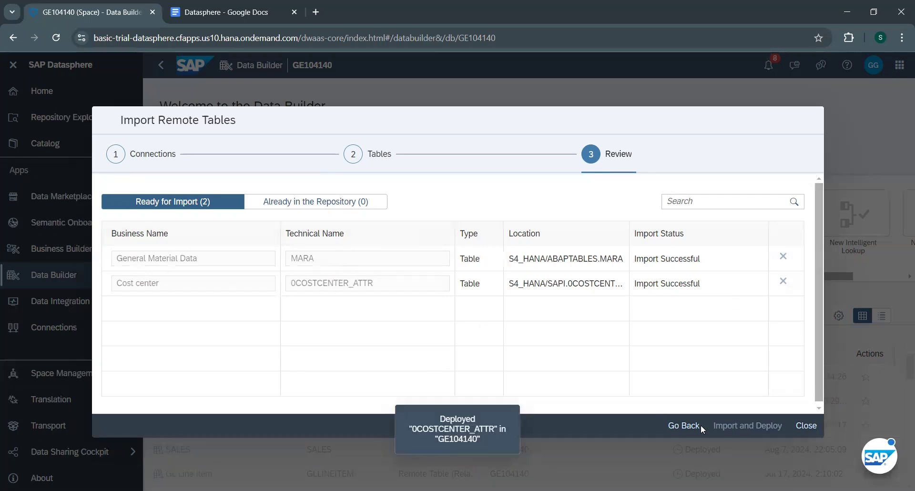
click(791, 424)
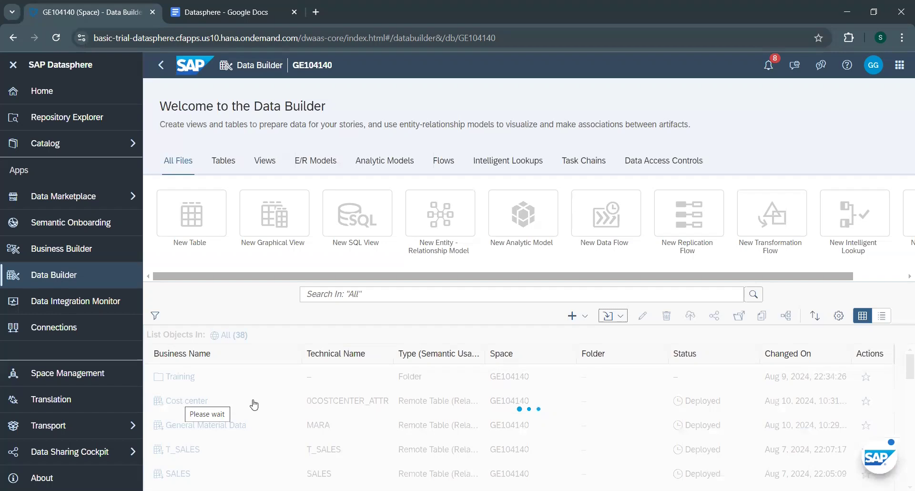
scroll(270, 422, down, 1)
scroll(270, 423, down, 5)
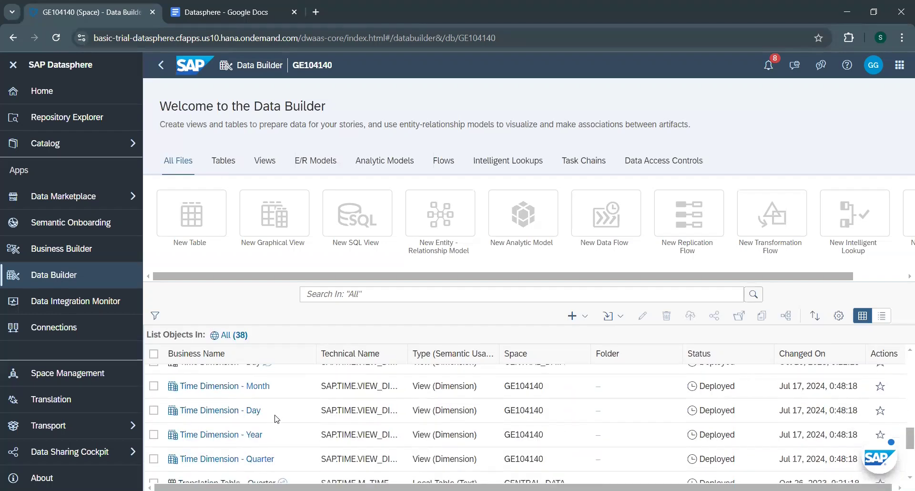
click(378, 294)
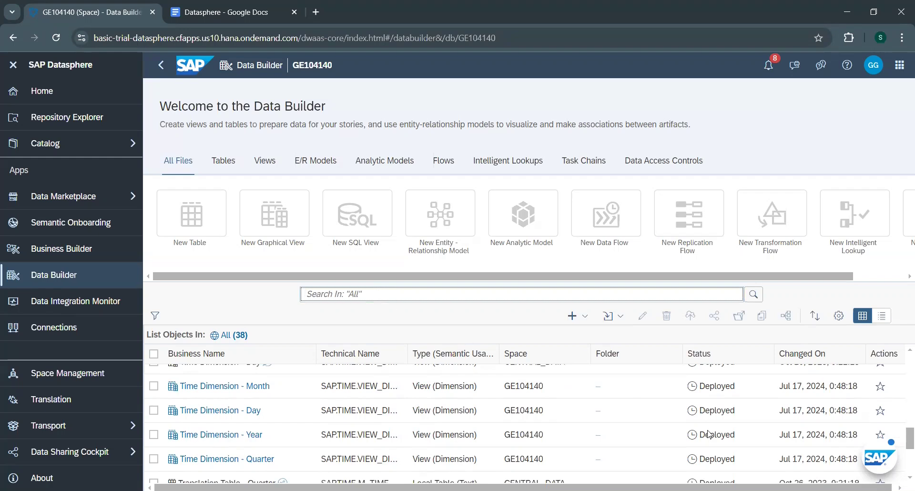
drag(901, 436, 902, 472)
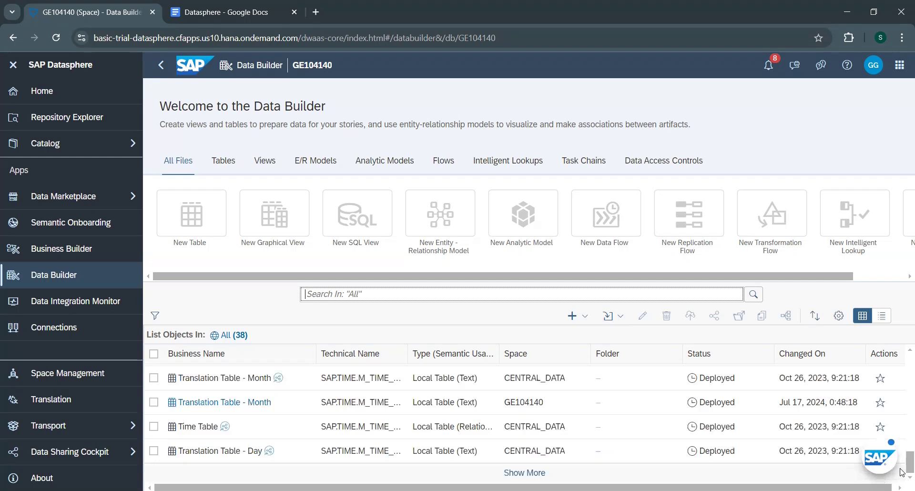
scroll(756, 431, up, 5)
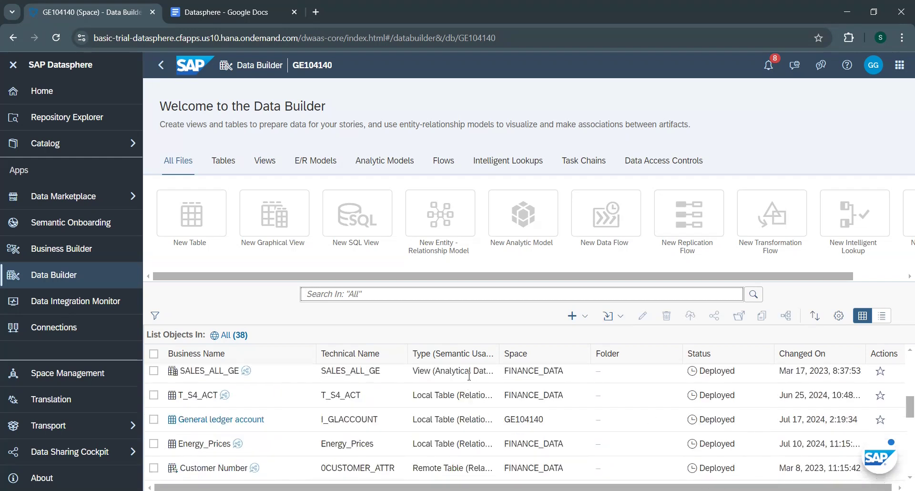
scroll(469, 376, up, 5)
Move the Cost center and General Material Data remote tables to the folder Training / ETLobjects / RemoteTables
click(153, 400)
click(154, 425)
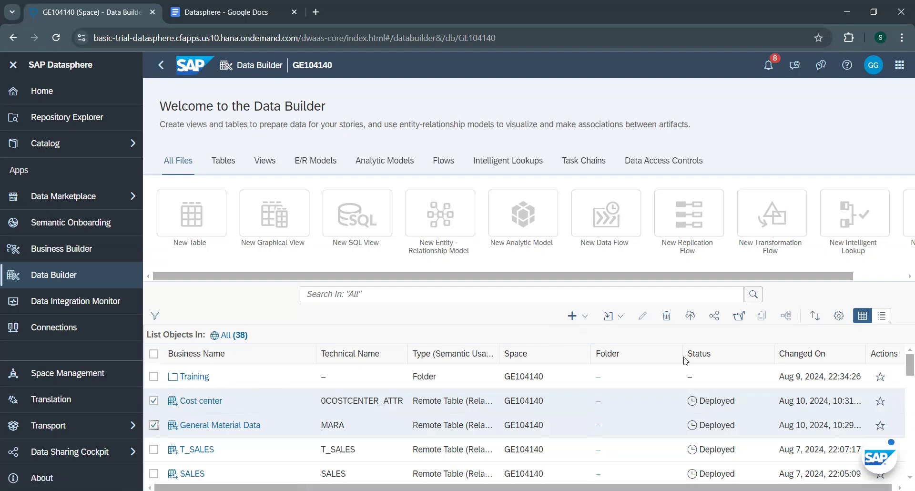
click(615, 322)
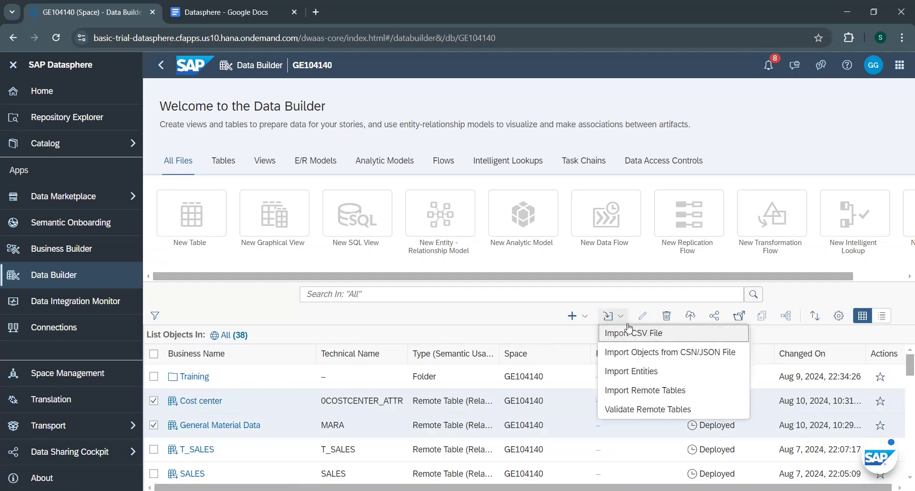
click(738, 316)
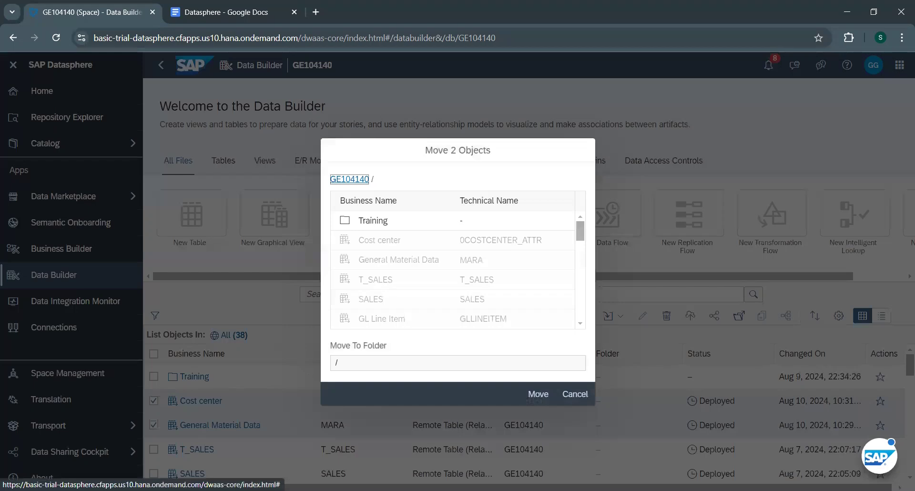
click(380, 223)
click(379, 222)
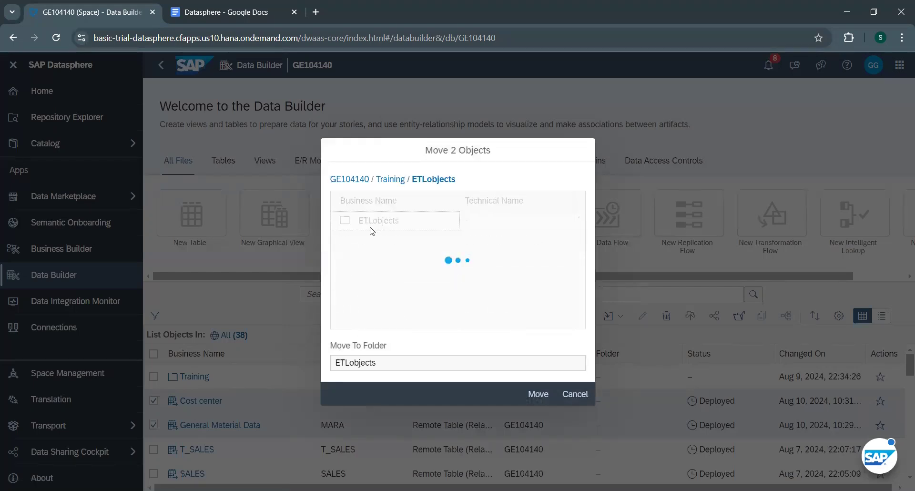
click(377, 241)
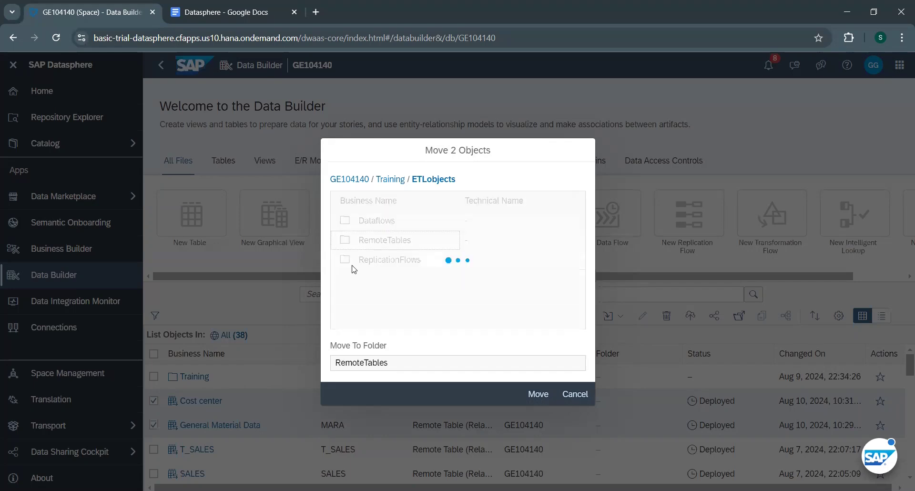
click(542, 399)
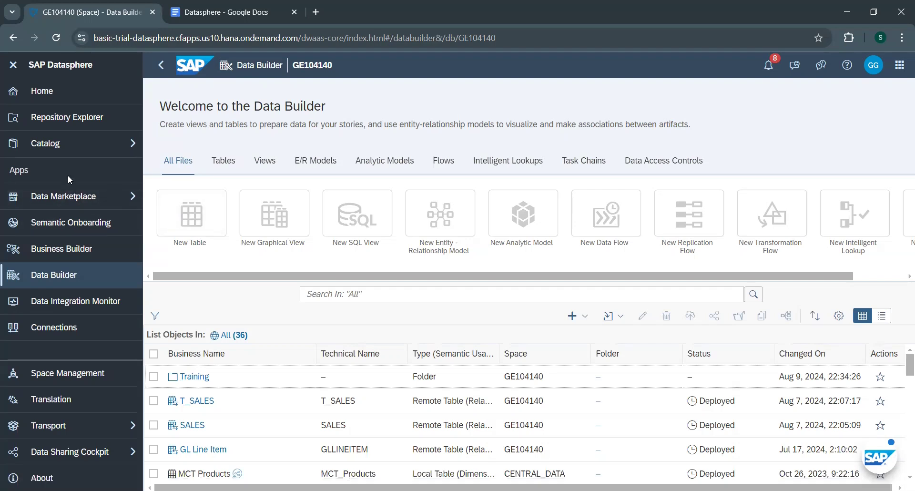
Open the Cost center remote table from the Repository Explorer and preview its data in an enlarged view
click(65, 128)
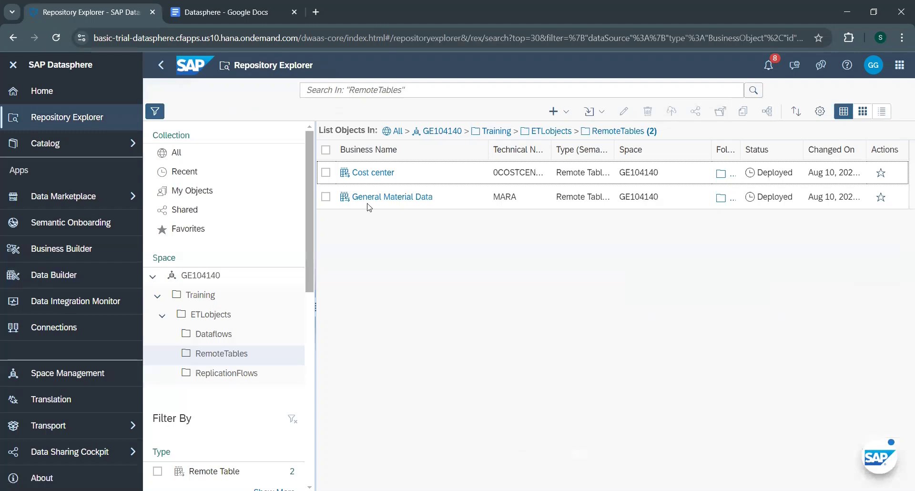
click(369, 174)
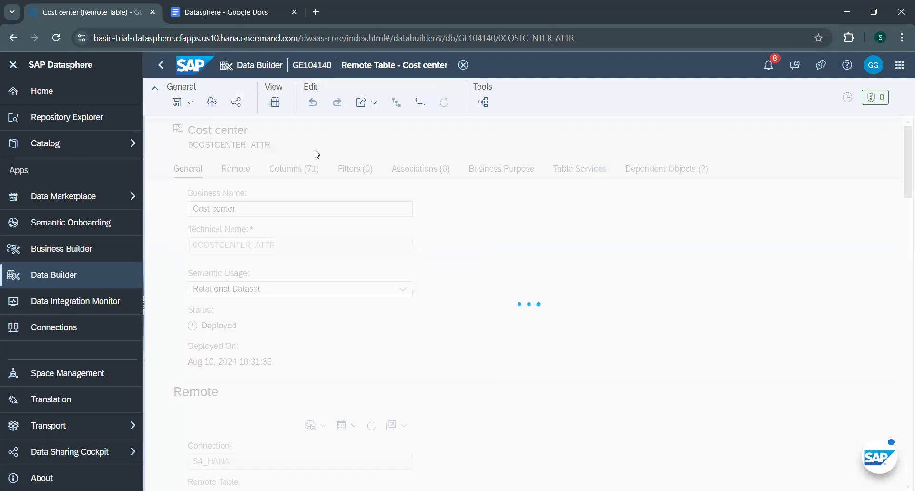
click(274, 102)
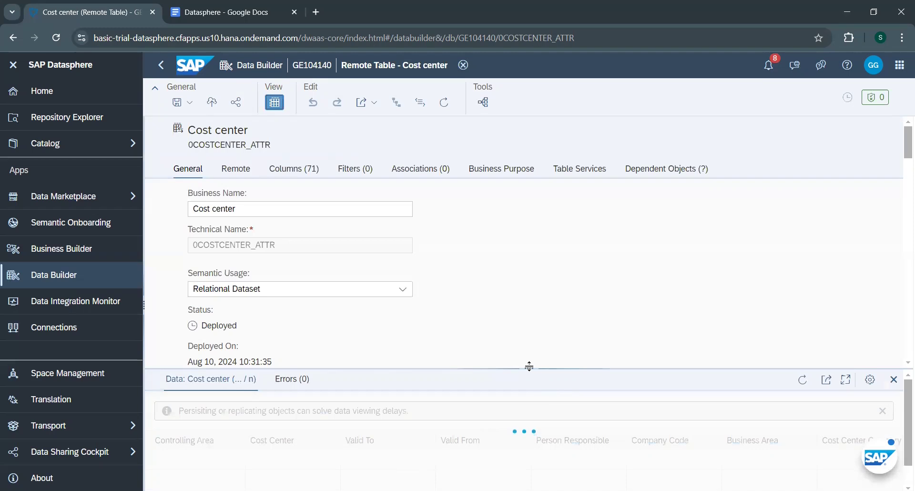
drag(527, 366, 551, 295)
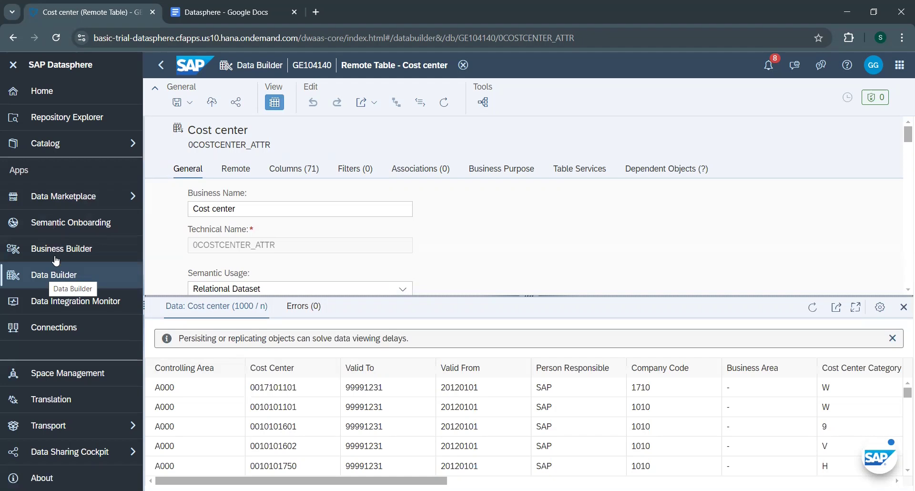
Start data replication for the Cost center remote table in the Data Integration Monitor
click(53, 301)
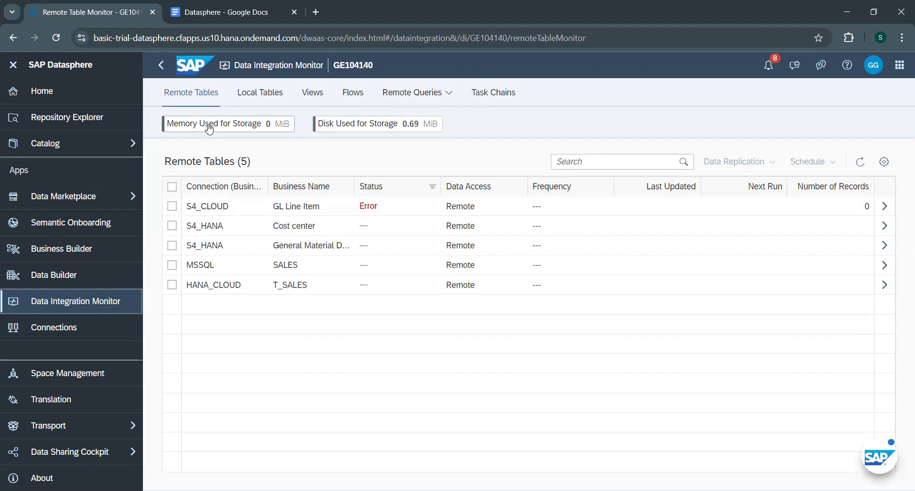
click(195, 97)
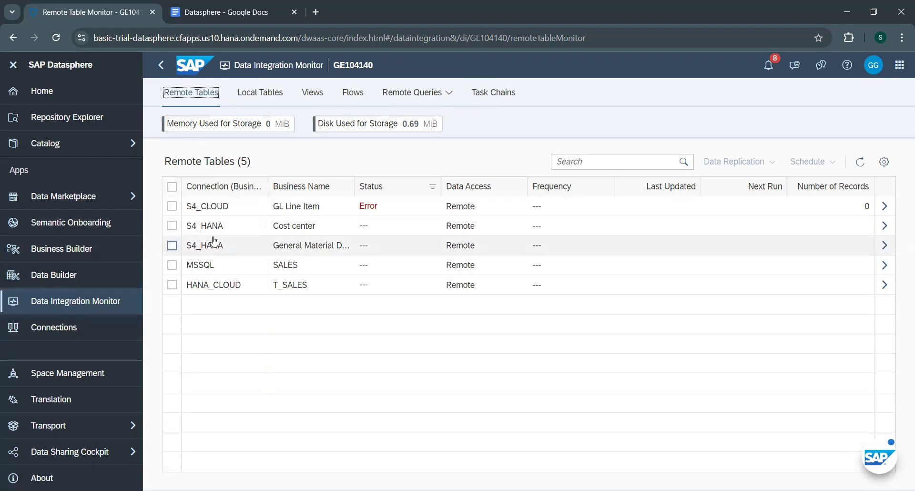
click(172, 226)
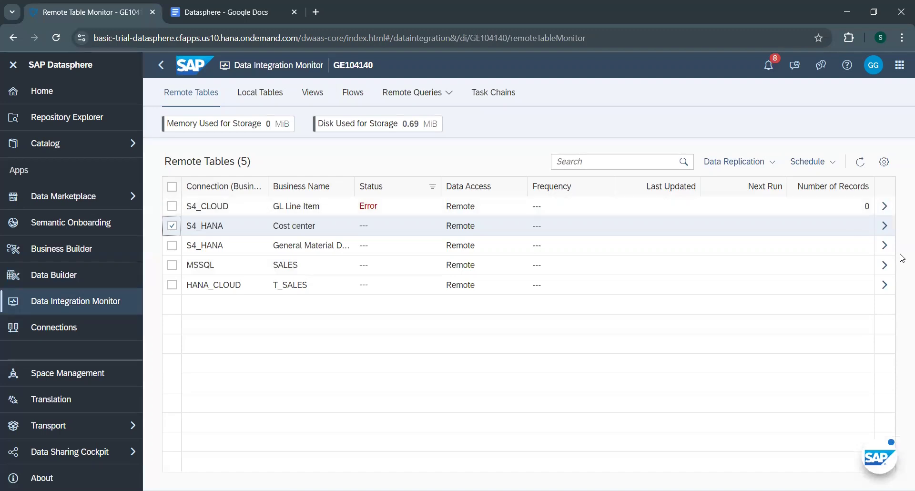
click(770, 162)
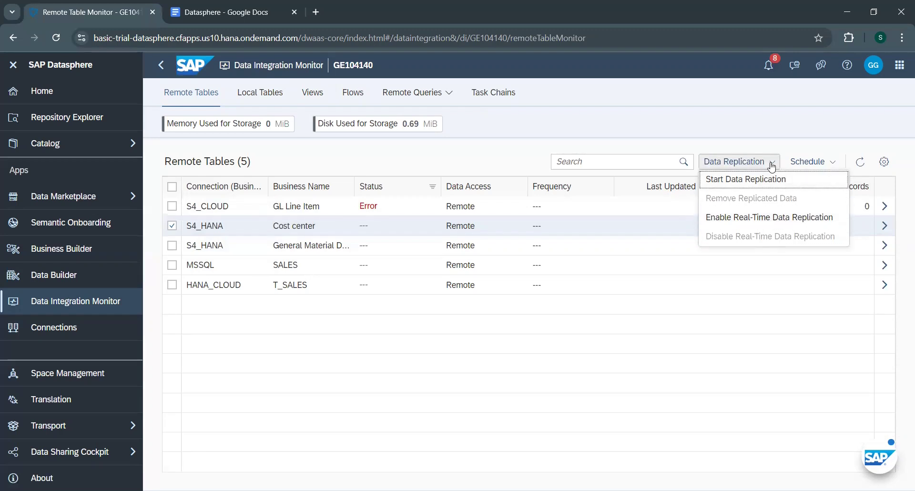
click(757, 179)
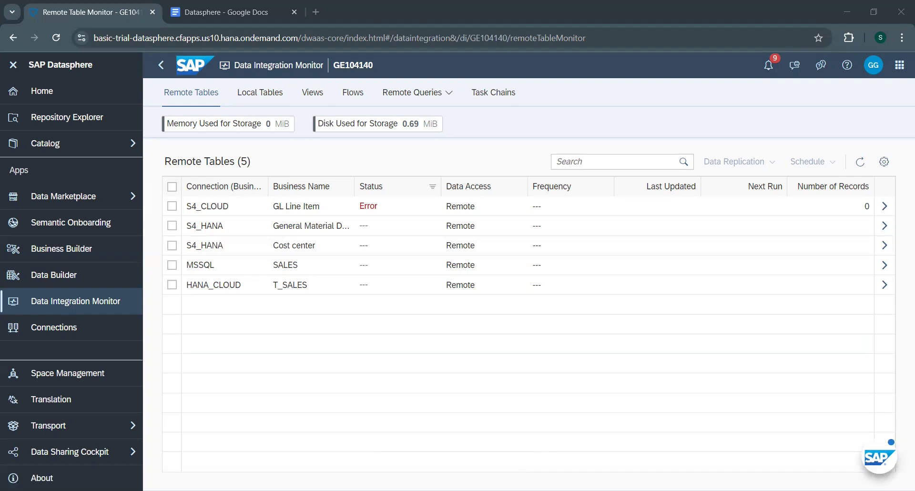
Try to enable real-time data replication for the General Material Data remote table
click(172, 226)
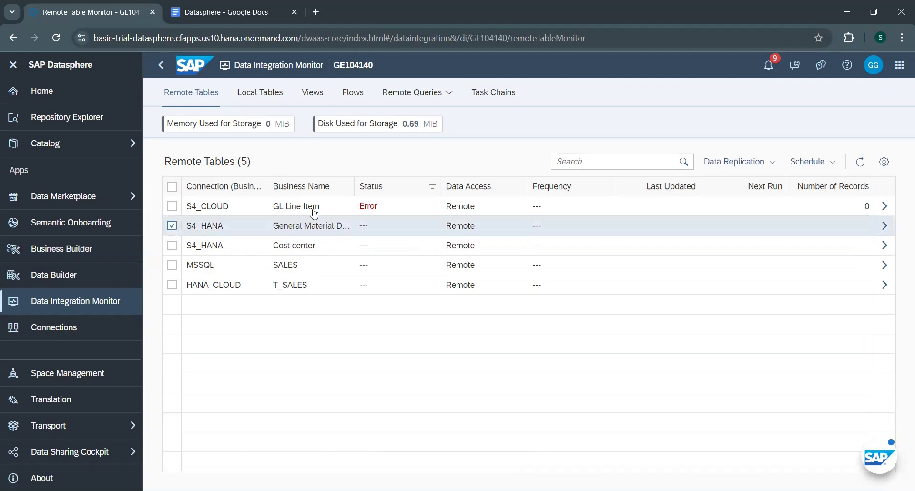
click(771, 163)
click(738, 218)
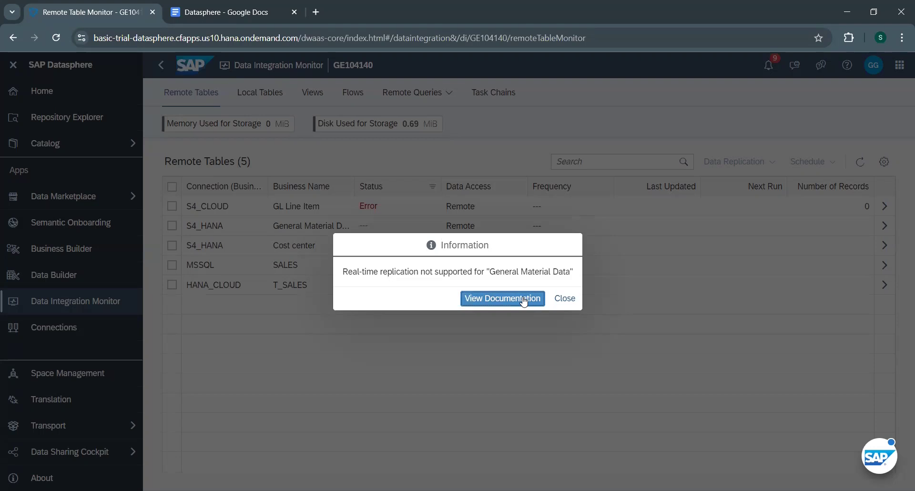
click(557, 299)
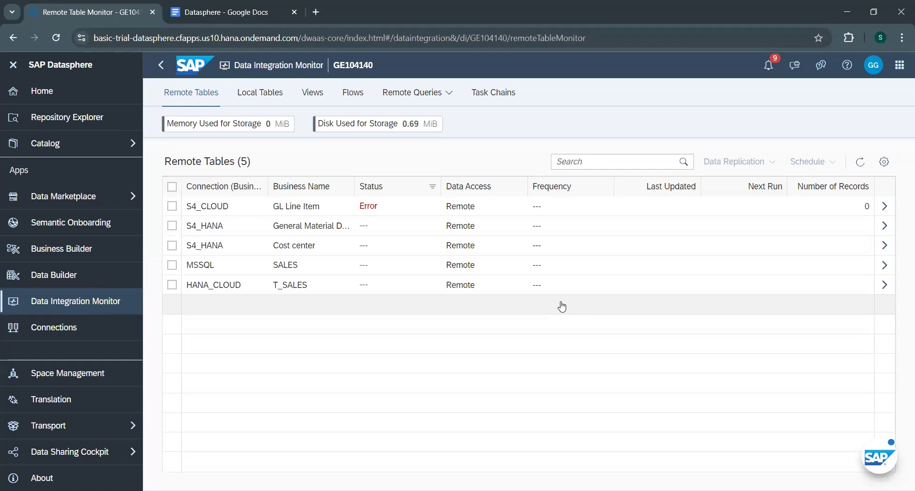
Return to the Data Builder and open the folder Training / ETLobjects / RemoteTables
click(162, 66)
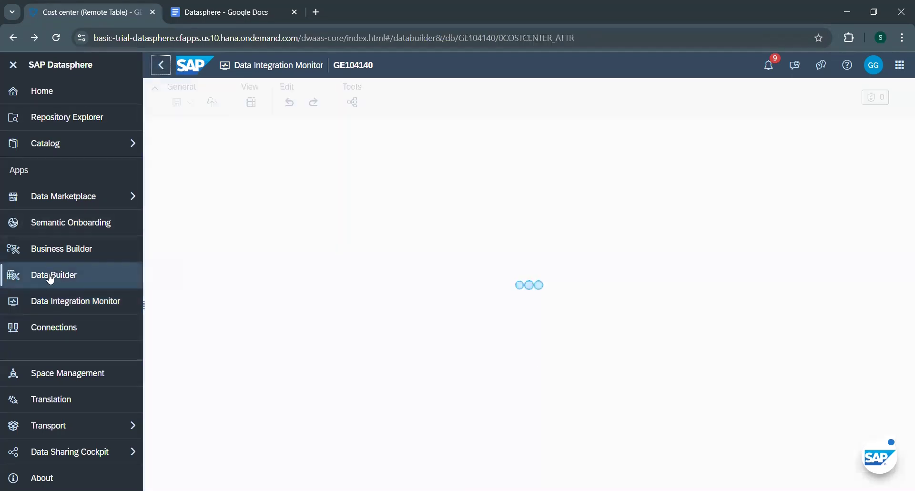
click(50, 280)
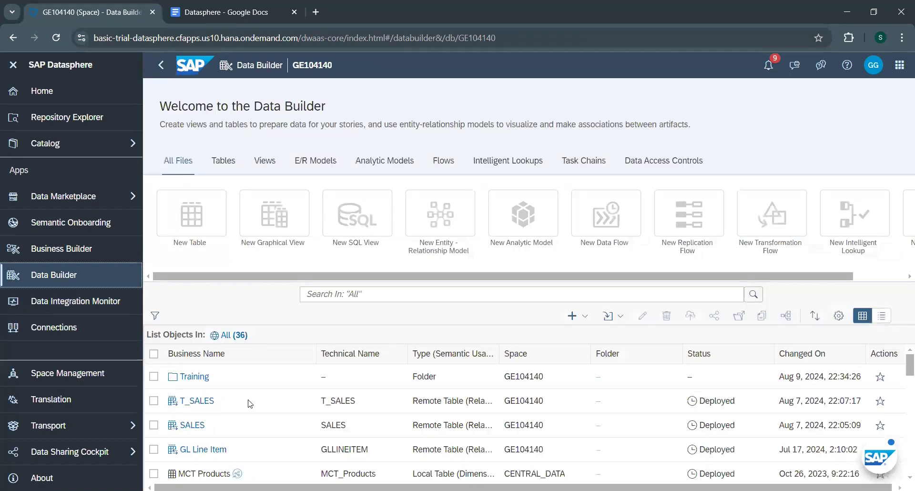
click(195, 382)
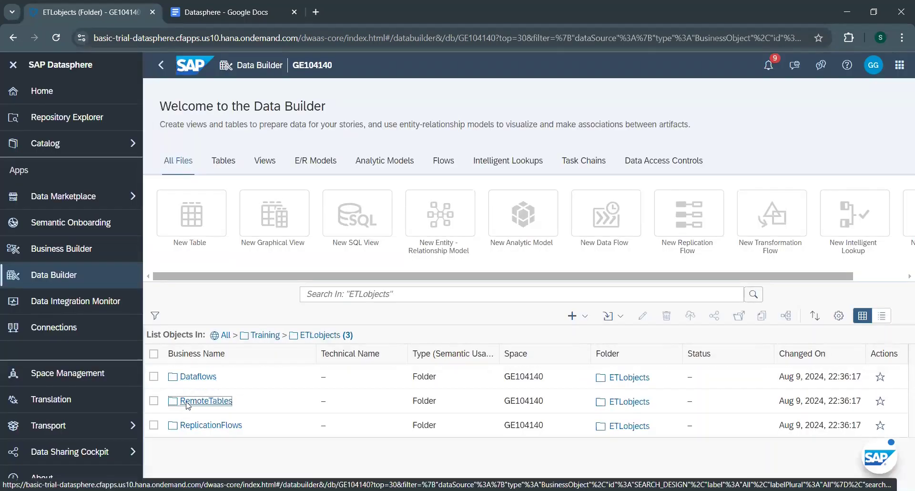
click(186, 402)
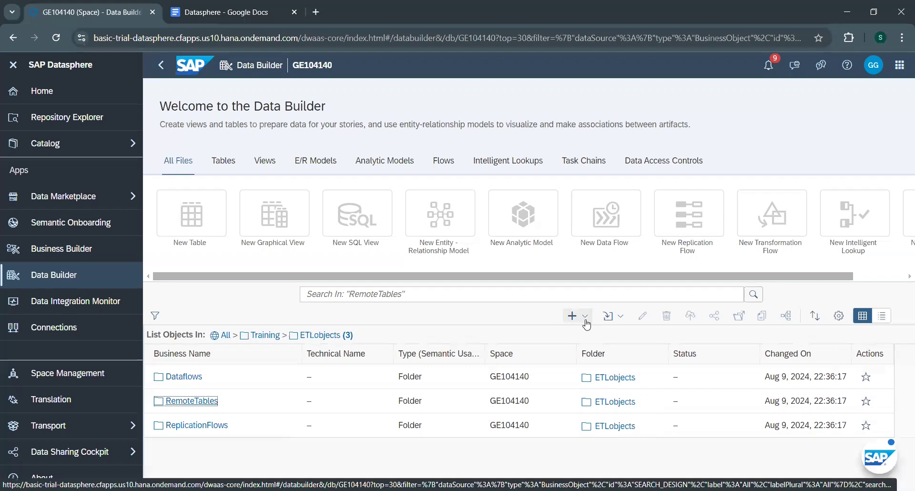
click(585, 318)
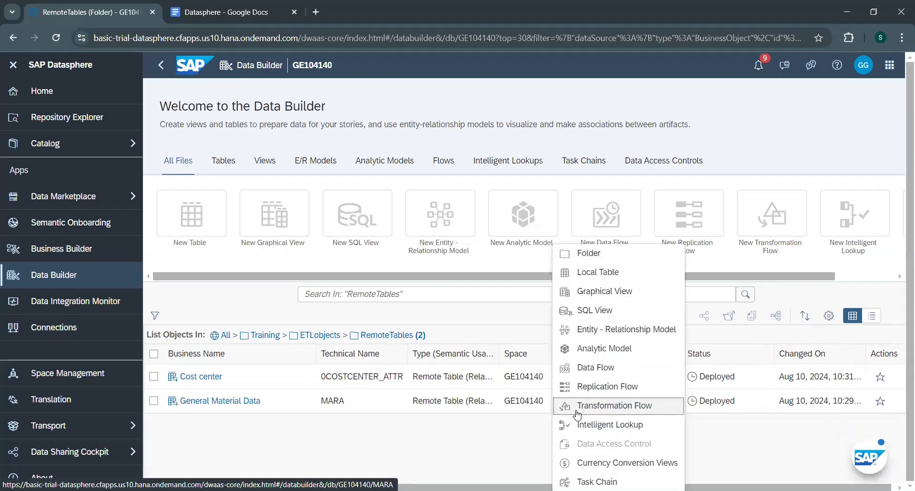
click(711, 439)
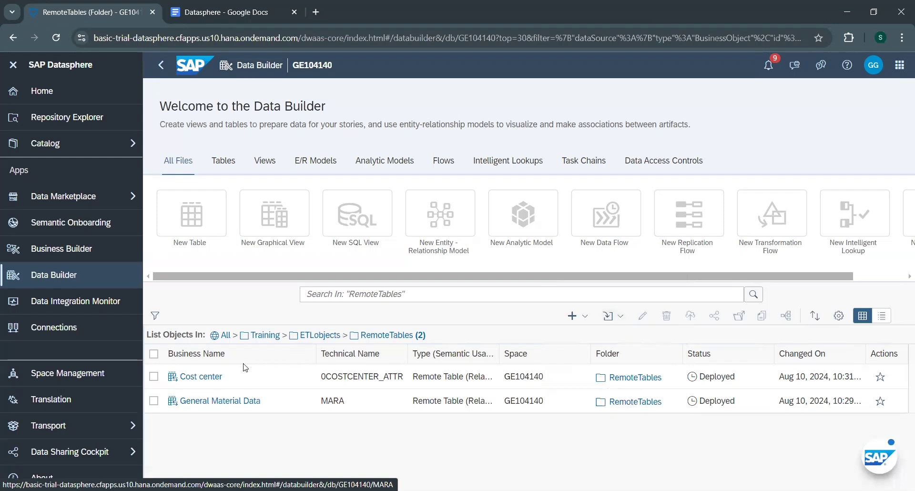
Start a remote table import into the RemoteTables folder using the S4_CLOUD connection
click(609, 315)
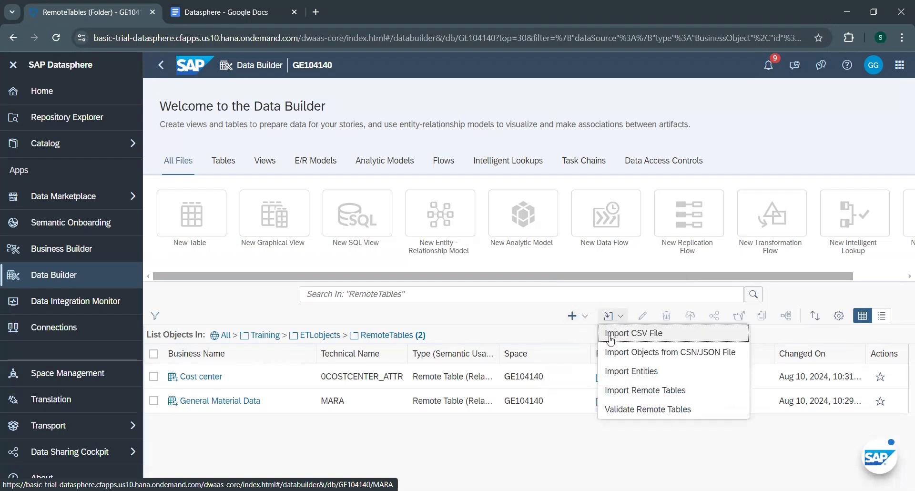
click(618, 391)
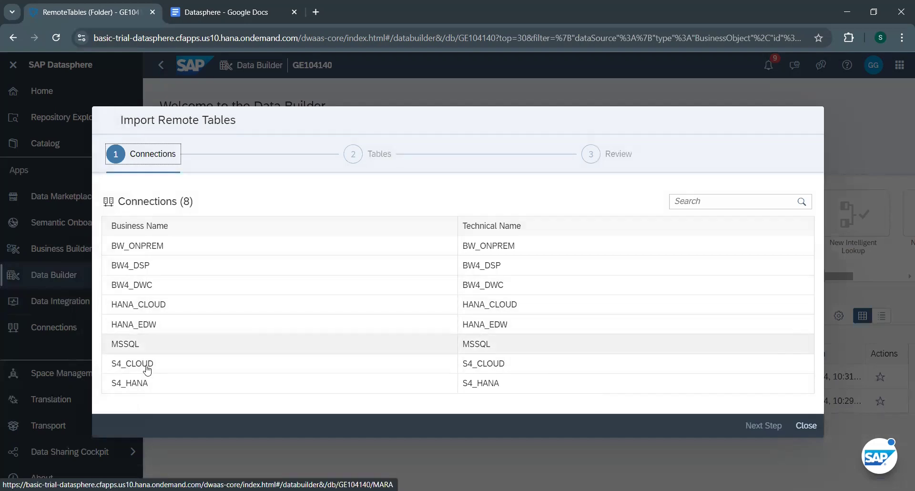
click(178, 367)
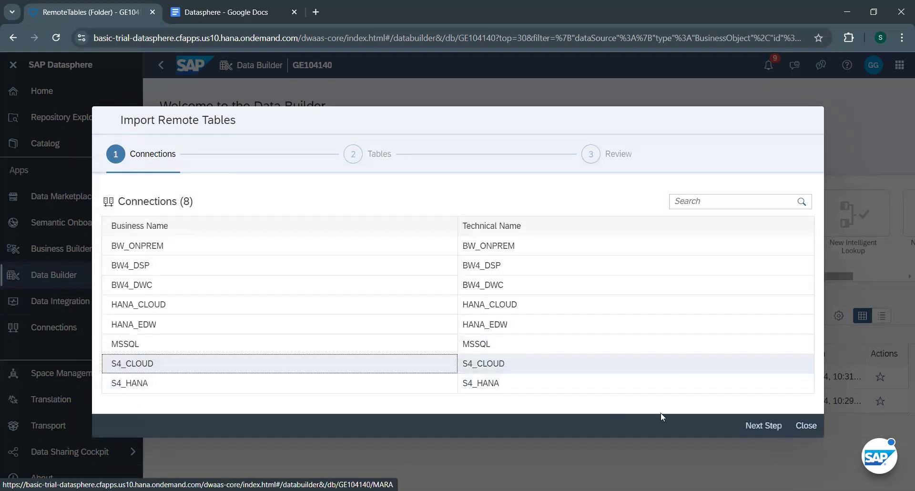
click(737, 434)
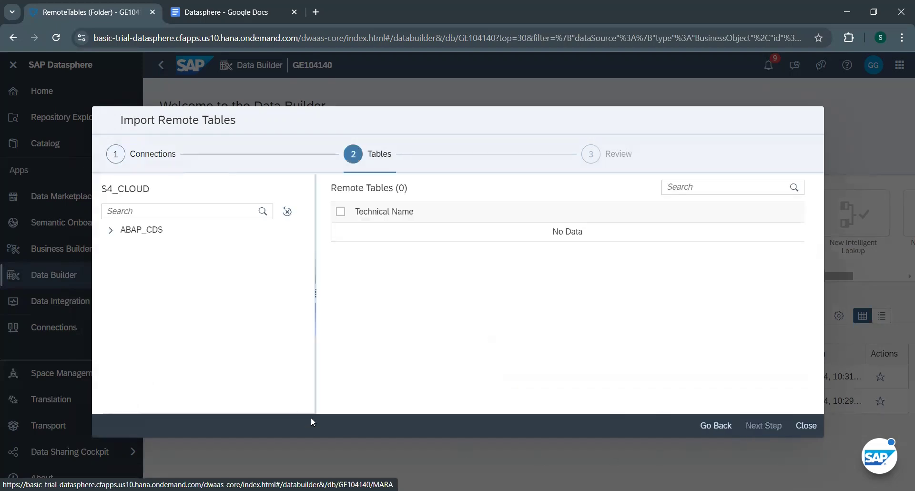
Expand the ABAP_CDS node of the connection and search it for "business"
click(110, 231)
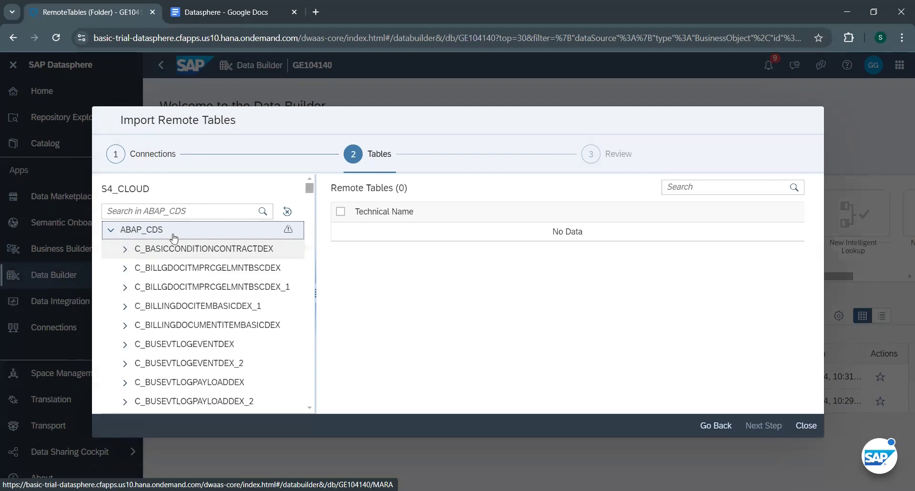
click(191, 206)
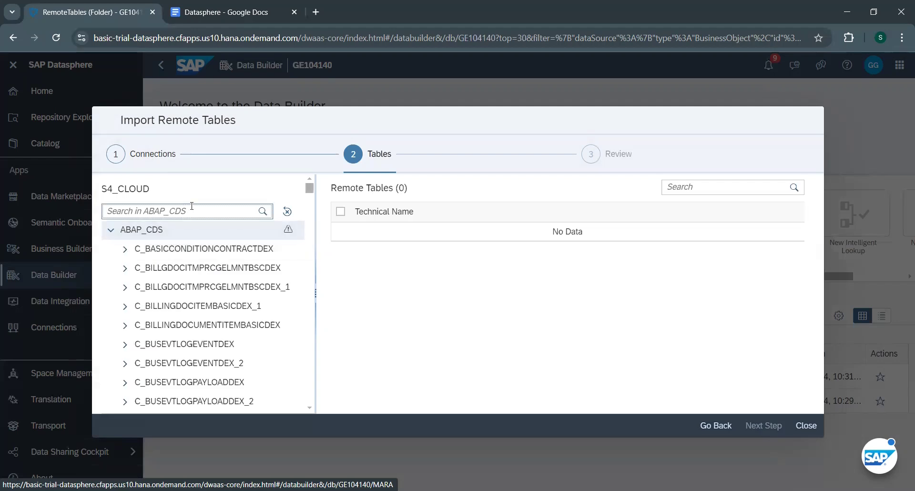
text(business)
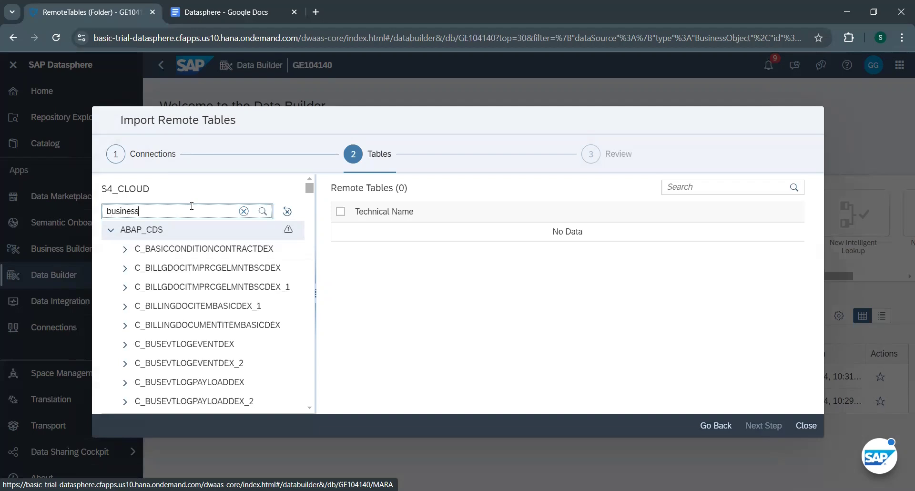
key(Return)
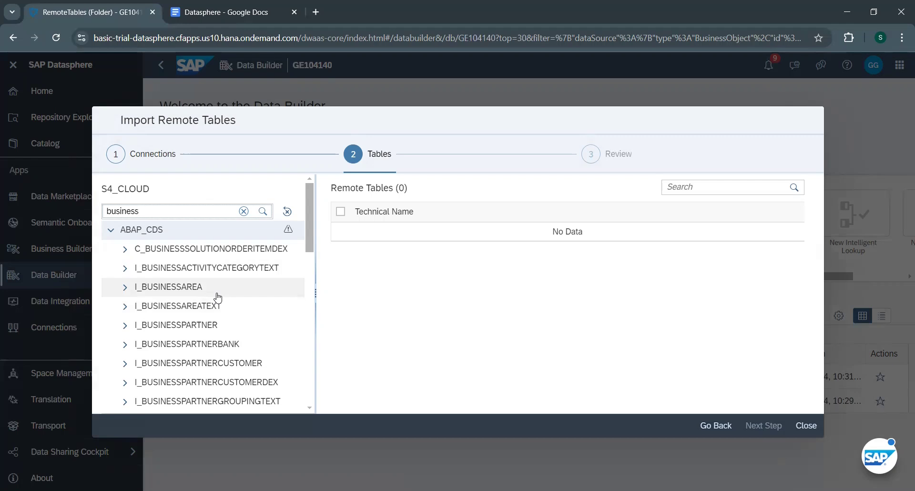
click(162, 210)
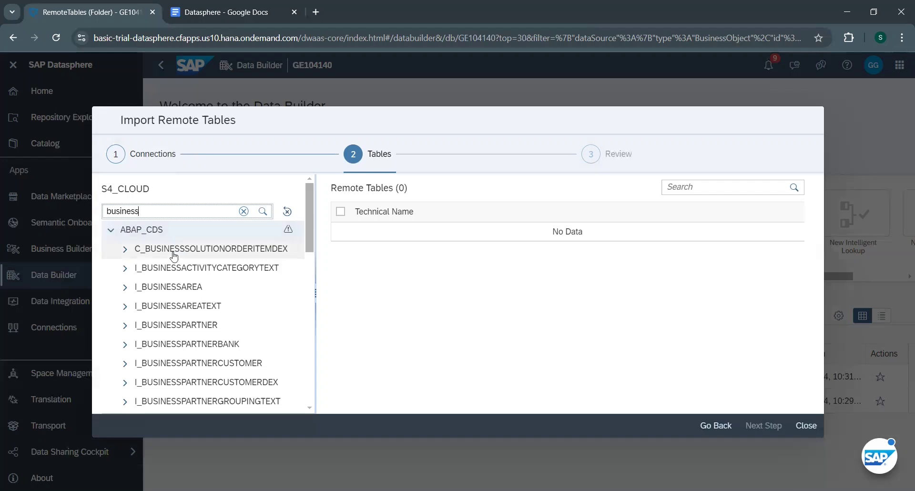
Import the MasterData table of I_BUSINESSPARTNER with the Import and Deploy option and close the import wizard
click(159, 326)
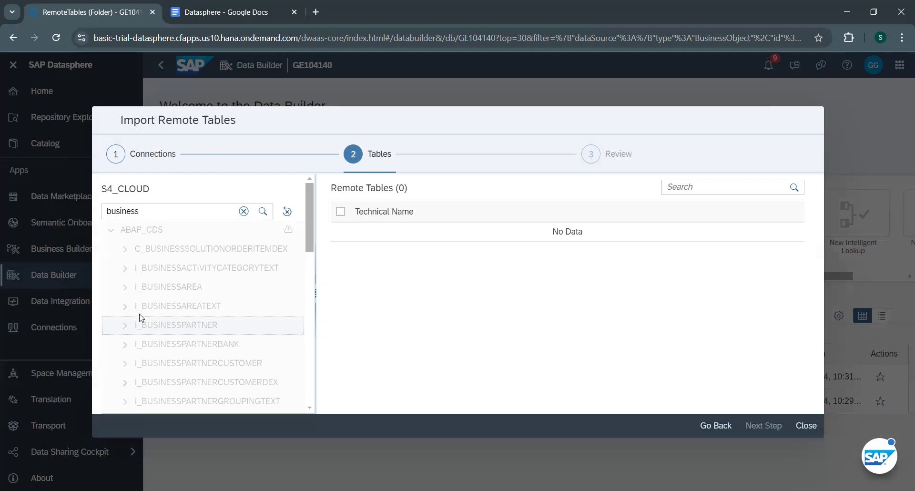
click(125, 326)
double_click(190, 328)
click(340, 231)
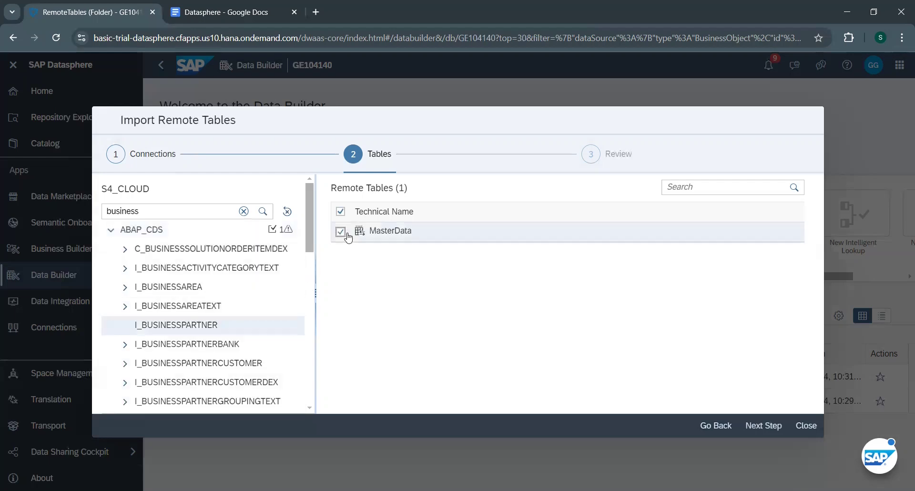
click(743, 424)
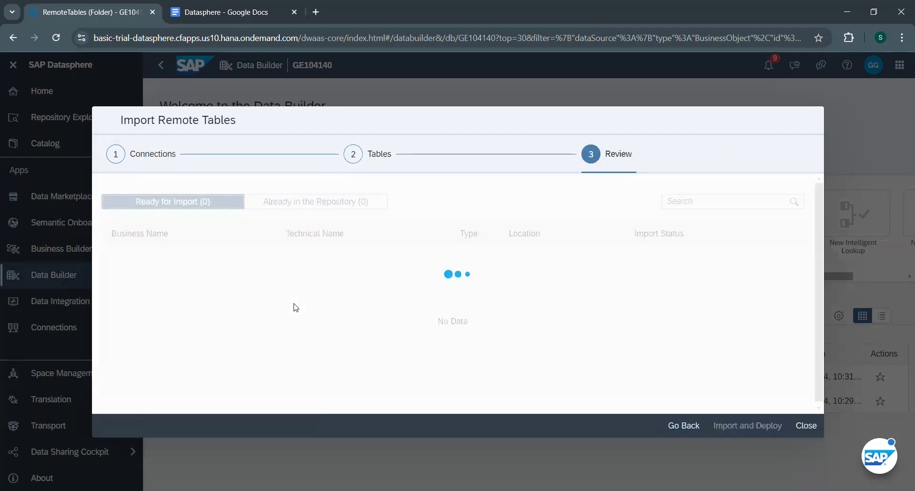
click(733, 428)
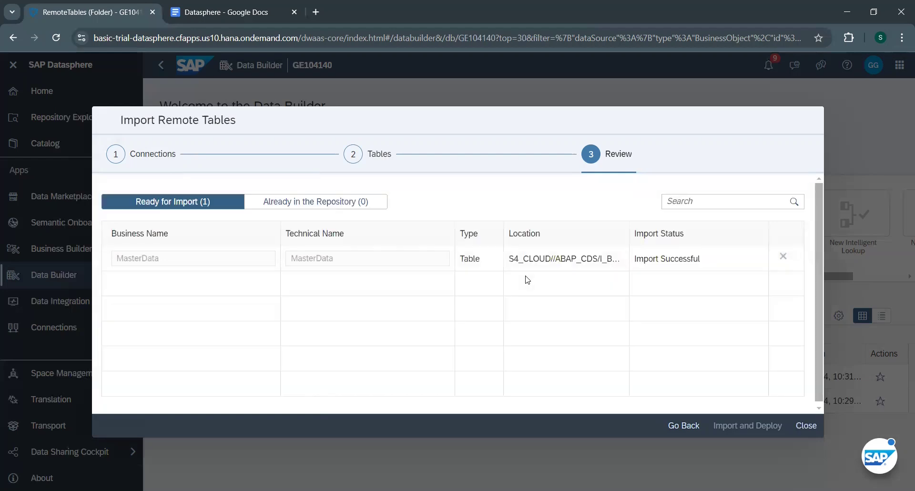
click(806, 425)
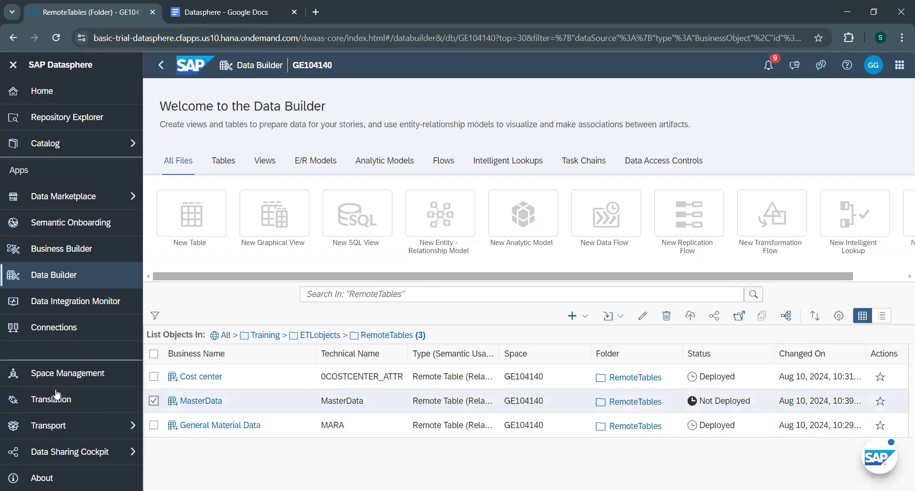
Deploy the MasterData remote table and open it to review its general and remote properties
click(689, 316)
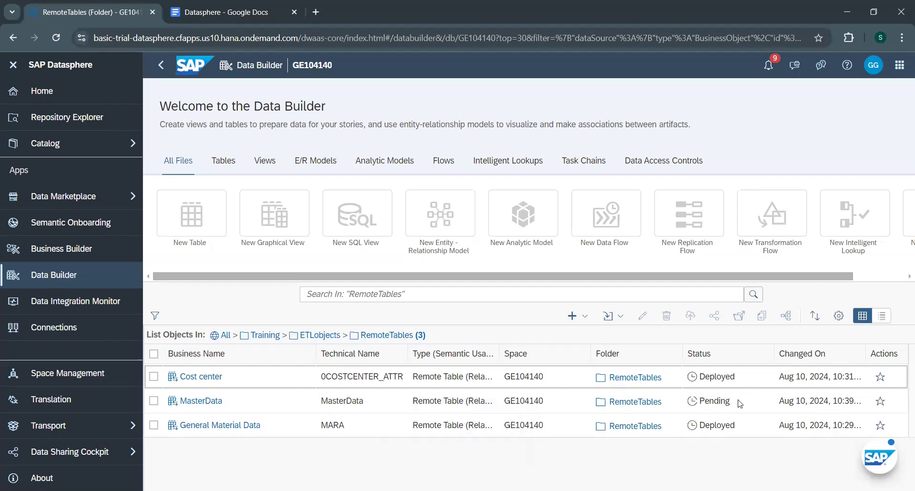
click(210, 402)
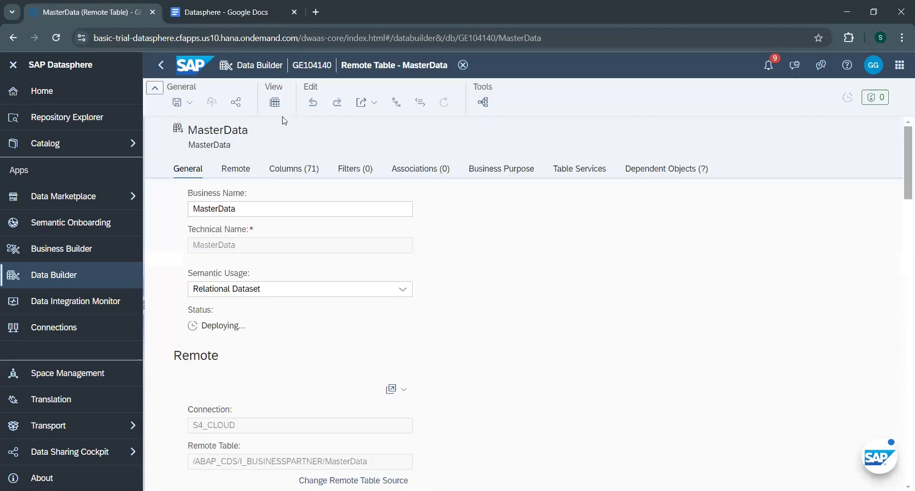
click(275, 103)
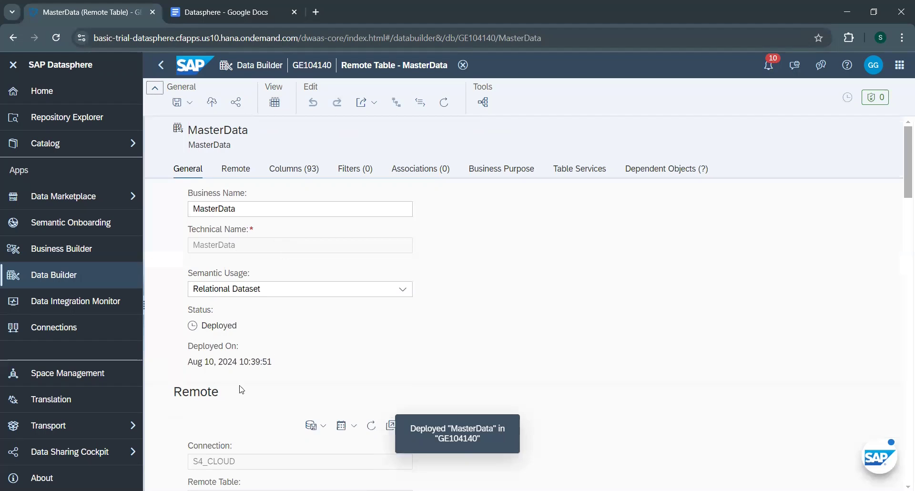
scroll(292, 355, down, 3)
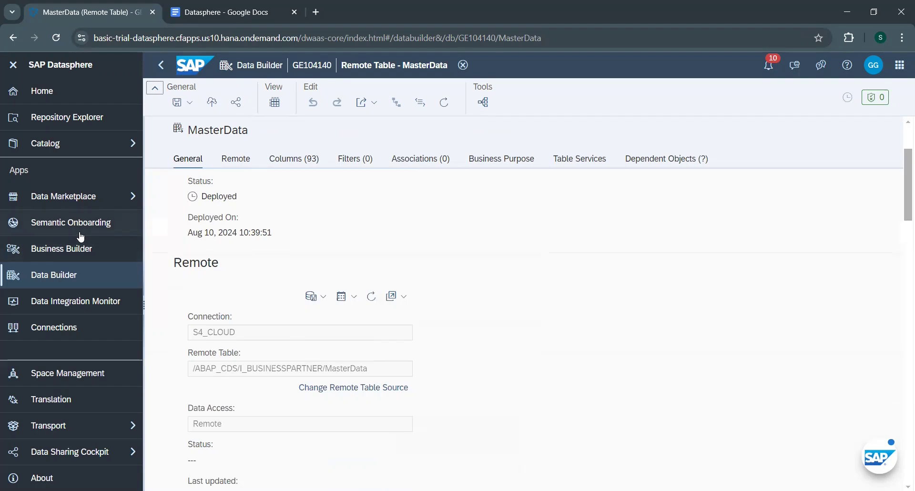
Try to enable real-time data replication for the MasterData remote table in the Data Integration Monitor
click(57, 307)
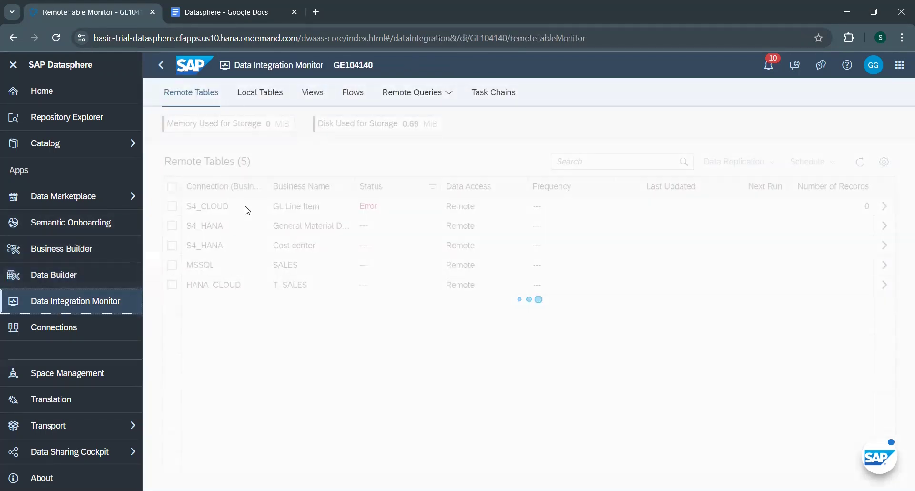
click(172, 207)
click(172, 208)
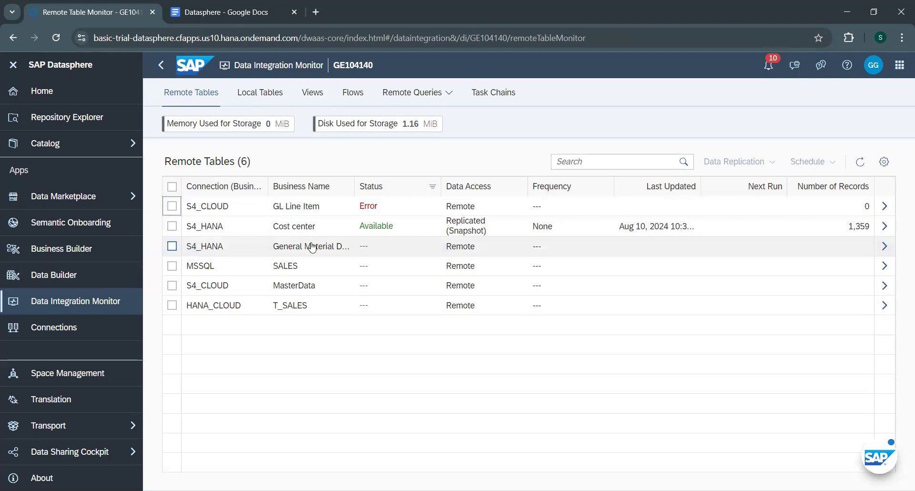
click(172, 285)
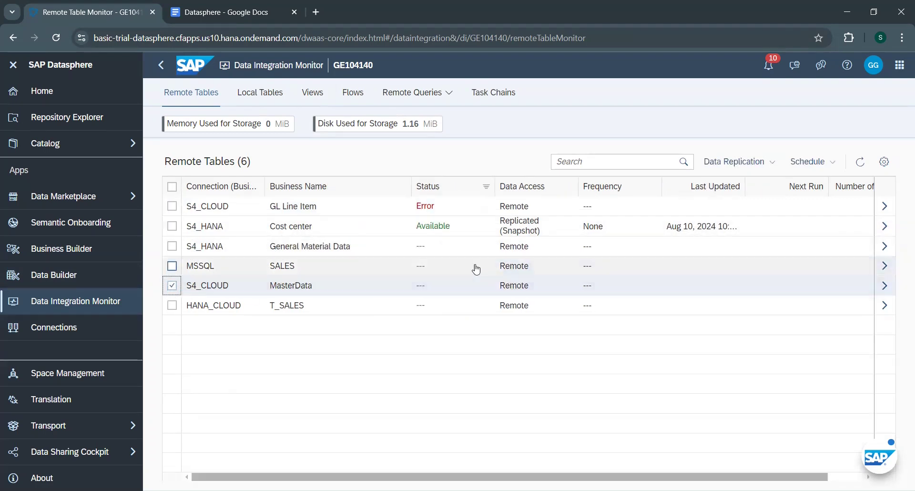
click(739, 161)
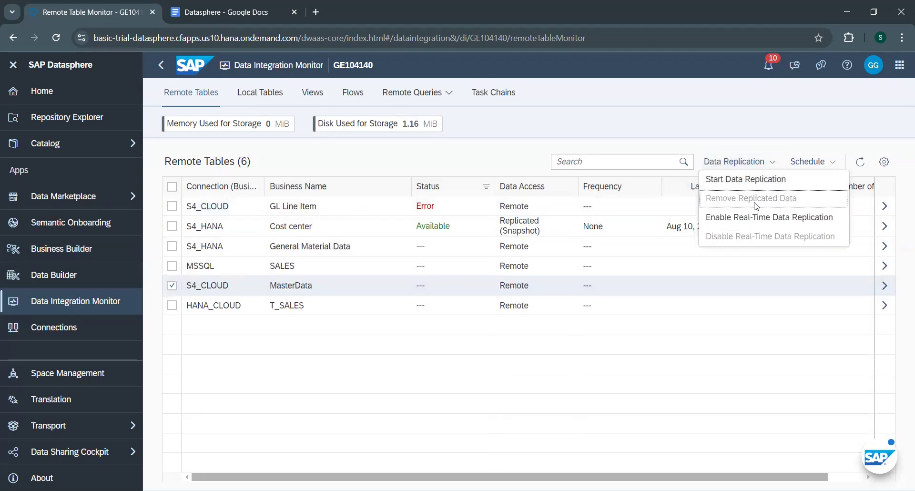
click(773, 215)
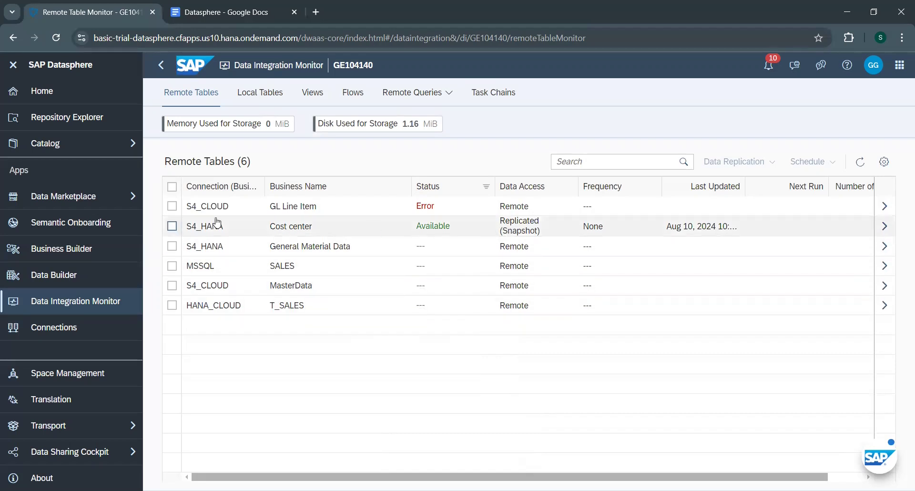
Examine the Cost center remote table's replication run details and messages, and close the run details
click(281, 227)
click(884, 226)
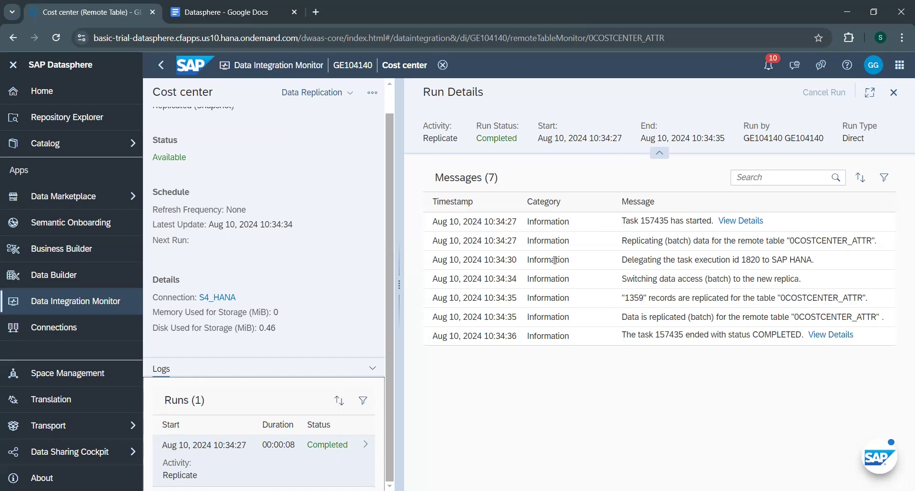
click(890, 96)
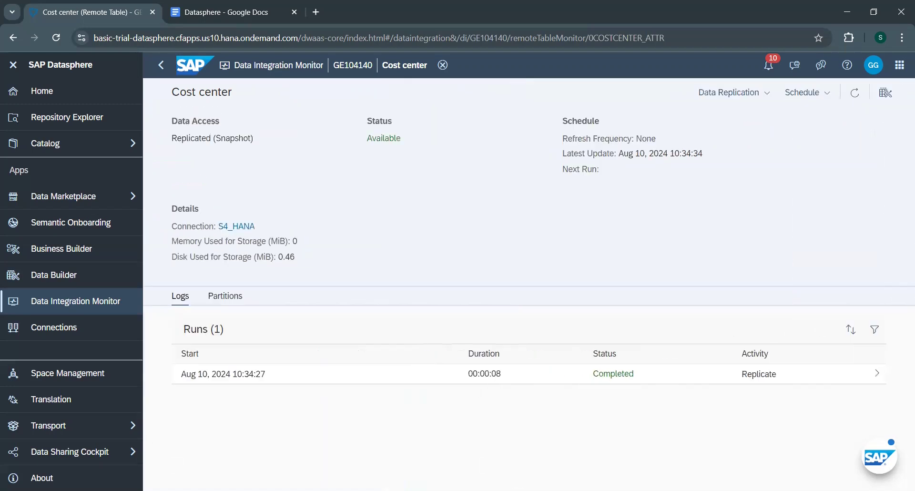